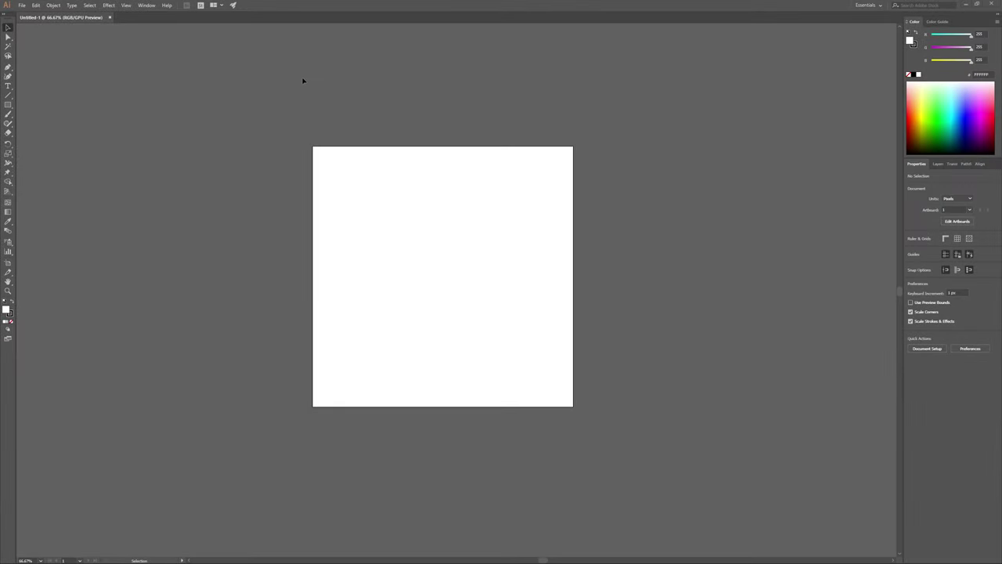
# - Draw a rectangle with #000000 fill and no stroke
pyautogui.click(8, 104)
pyautogui.moveTo(373, 220); pyautogui.dragTo(497, 340)
pyautogui.click(6, 321)
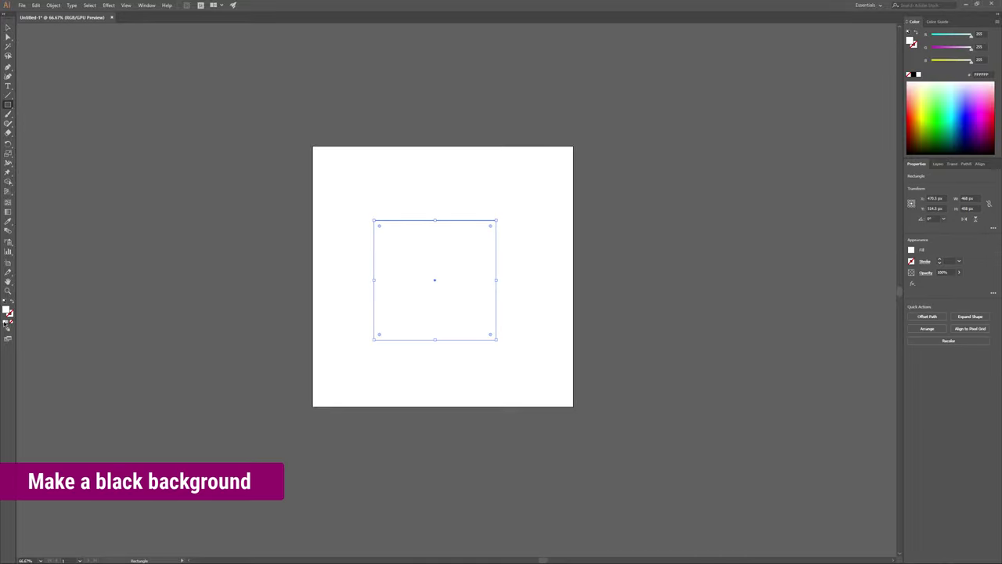
pyautogui.doubleClick(7, 311)
pyautogui.write('000000')
pyautogui.click(726, 401)
# - Stretch the black rectangle to cover the whole artboard and lock it
pyautogui.press('v')
pyautogui.moveTo(420, 251); pyautogui.dragTo(360, 177)
pyautogui.moveTo(433, 267); pyautogui.dragTo(573, 406)
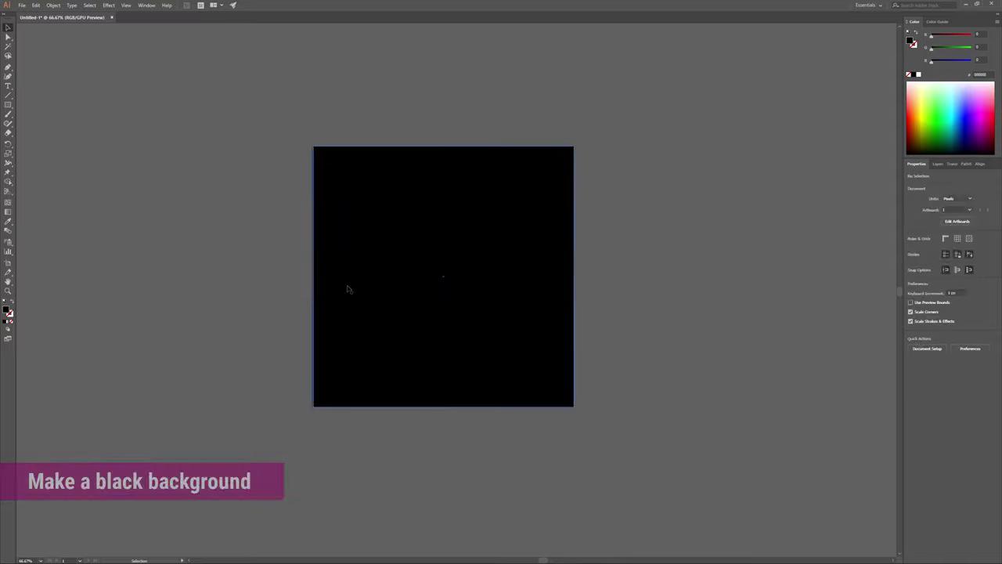
pyautogui.click(364, 311)
pyautogui.click(53, 5)
pyautogui.click(179, 49)
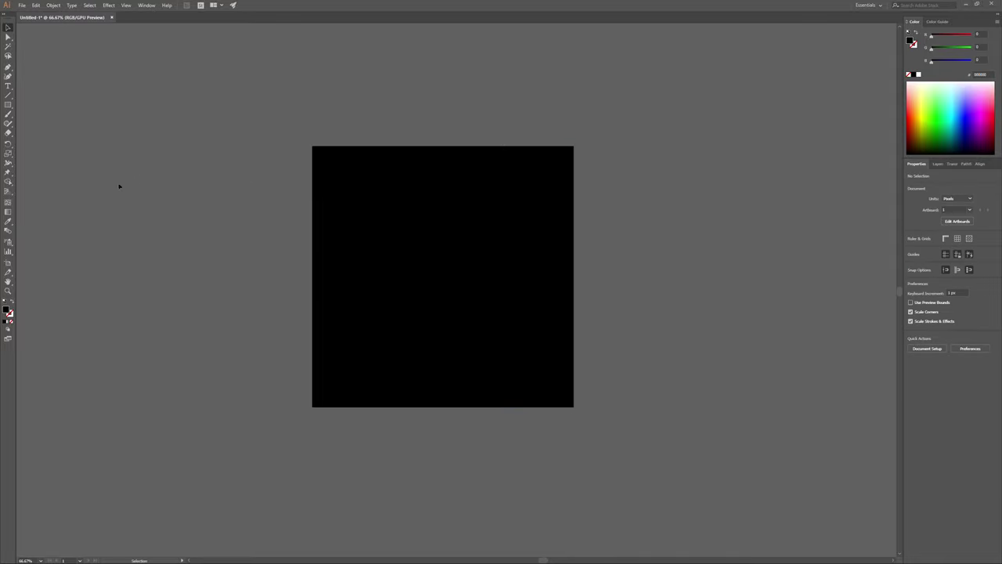
# - Draw a white #FFFFFF circle on the black background with the Ellipse tool
pyautogui.rightClick(8, 105)
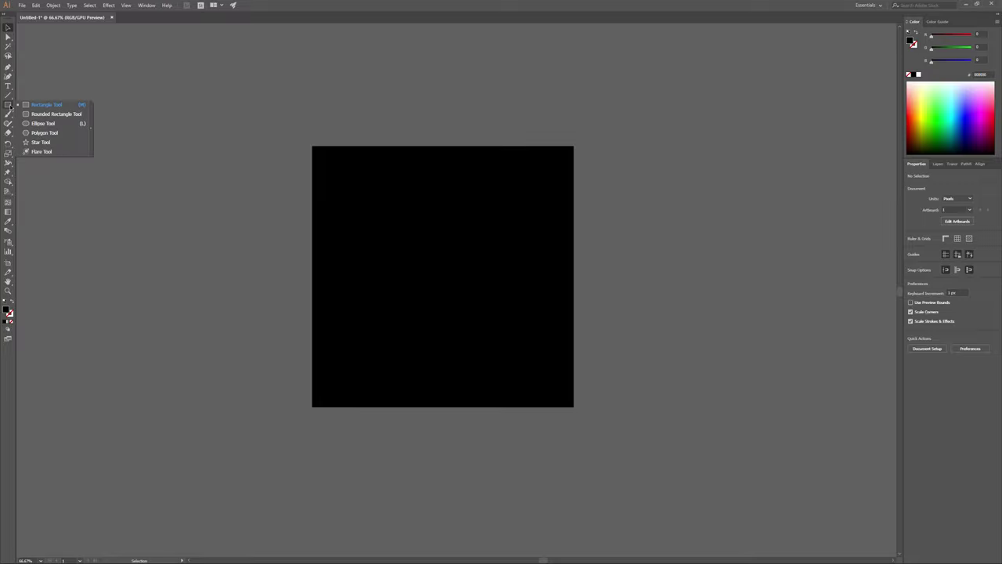
pyautogui.click(66, 124)
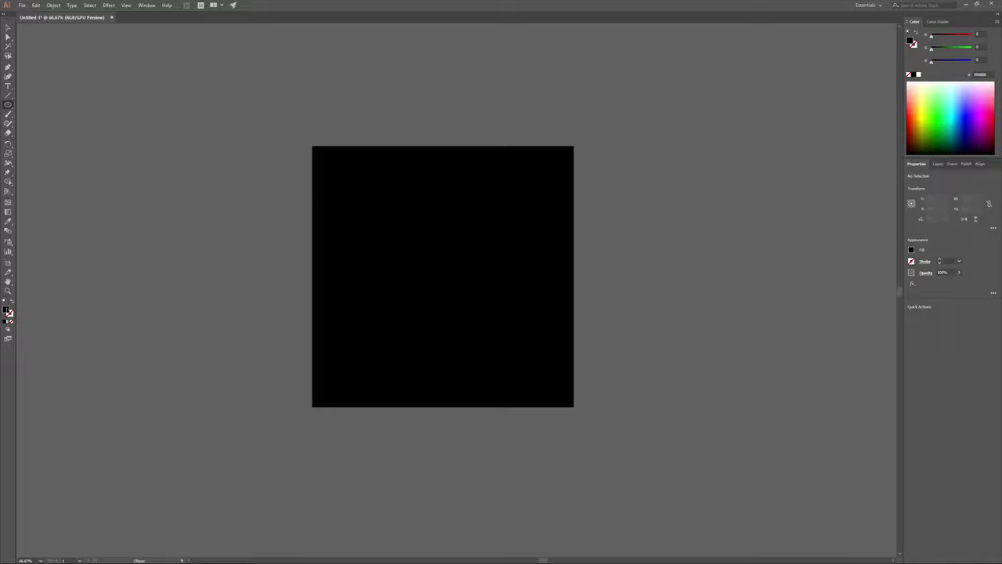
pyautogui.doubleClick(7, 311)
pyautogui.write('ffffff')
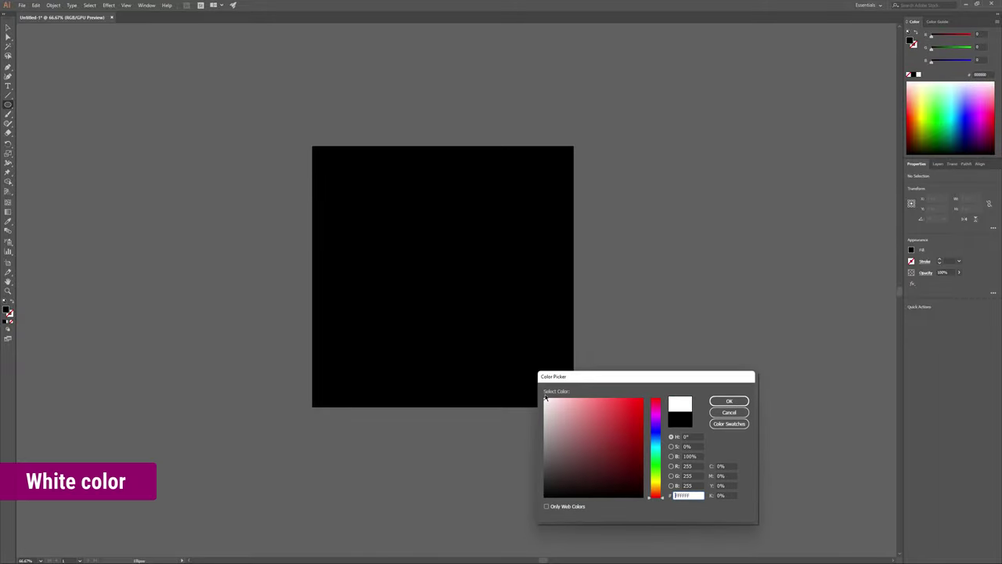
pyautogui.click(729, 401)
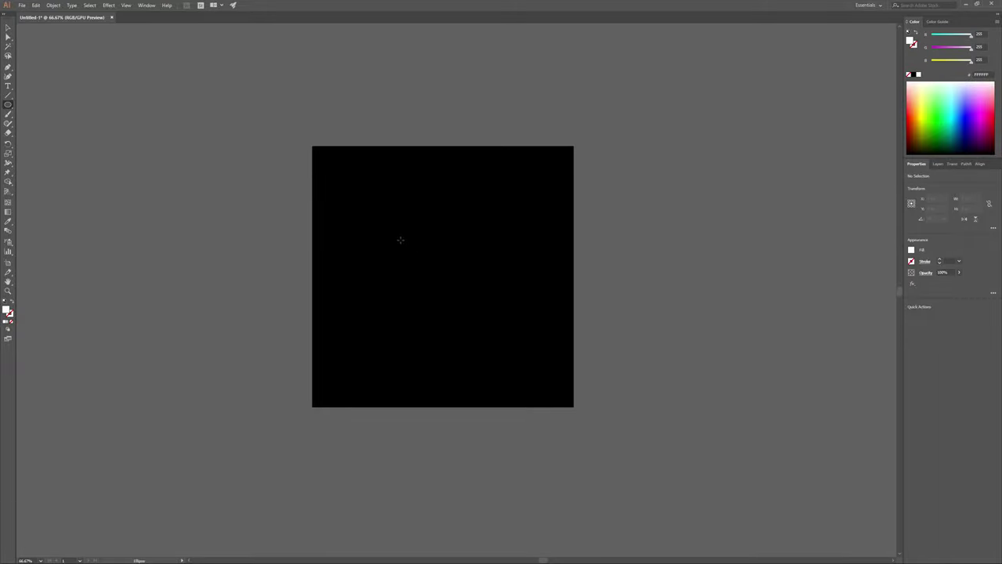
pyautogui.moveTo(384, 226); pyautogui.dragTo(521, 365)
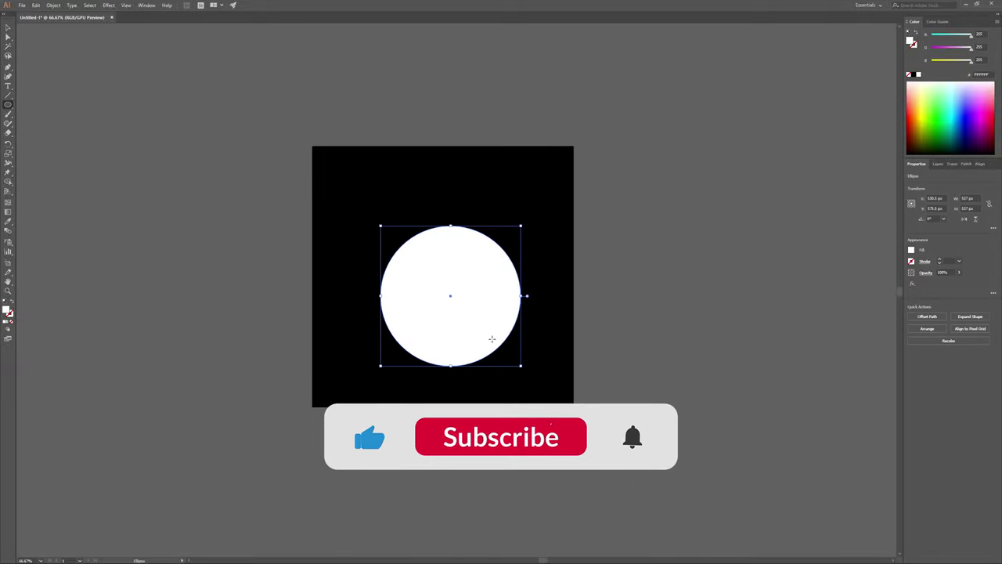
# - Place a smaller copy of the circle inside it, touching its bottom edge, and select the copy
pyautogui.press('v')
pyautogui.moveTo(464, 291)
pyautogui.mouseDown()
pyautogui.moveTo(454, 228)
pyautogui.moveTo(494, 312)
pyautogui.moveTo(471, 259)
pyautogui.mouseUp()
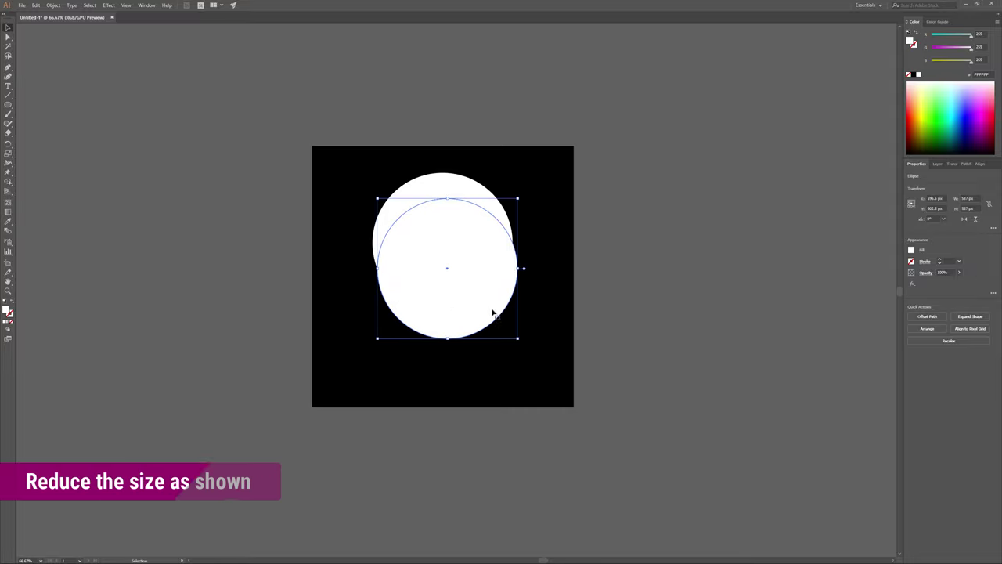
pyautogui.moveTo(518, 339); pyautogui.dragTo(492, 310)
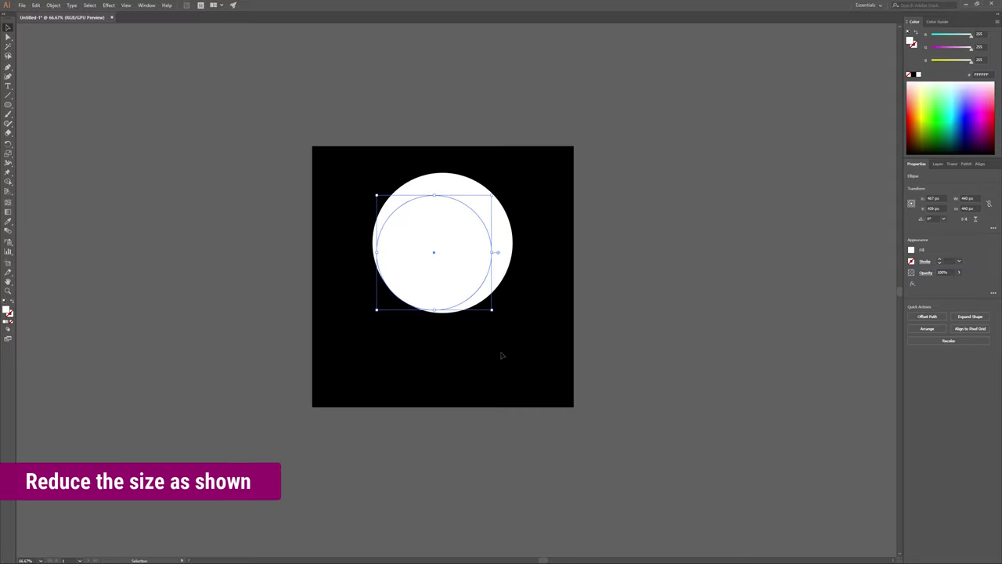
pyautogui.click(501, 352)
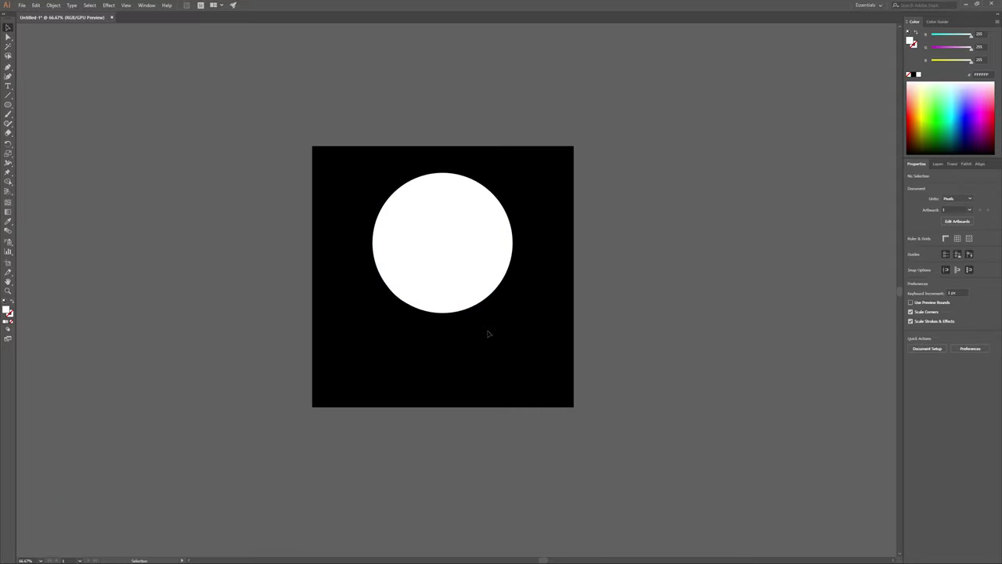
pyautogui.click(450, 275)
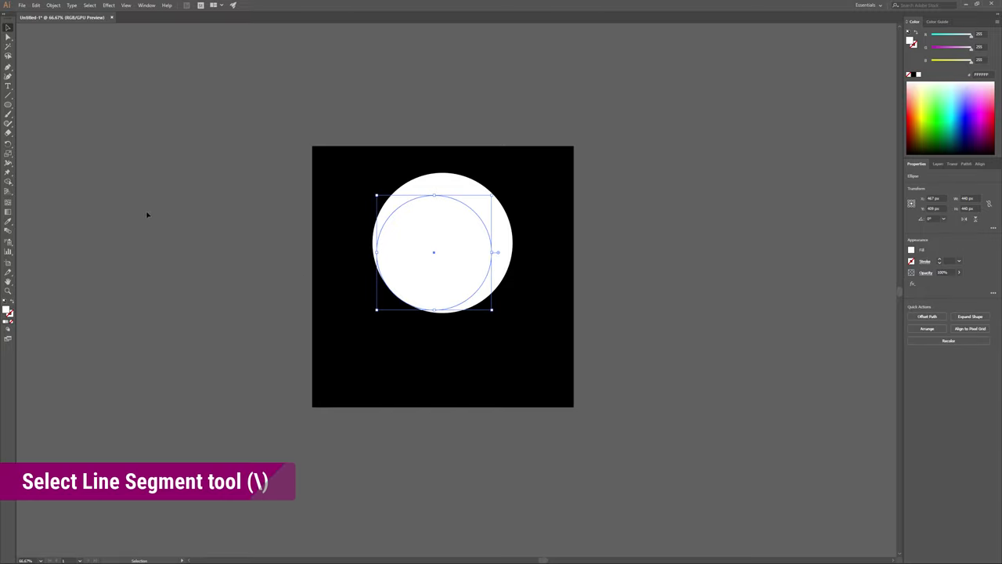
# - Draw a horizontal line across the circle and select both circles with the line
pyautogui.click(8, 96)
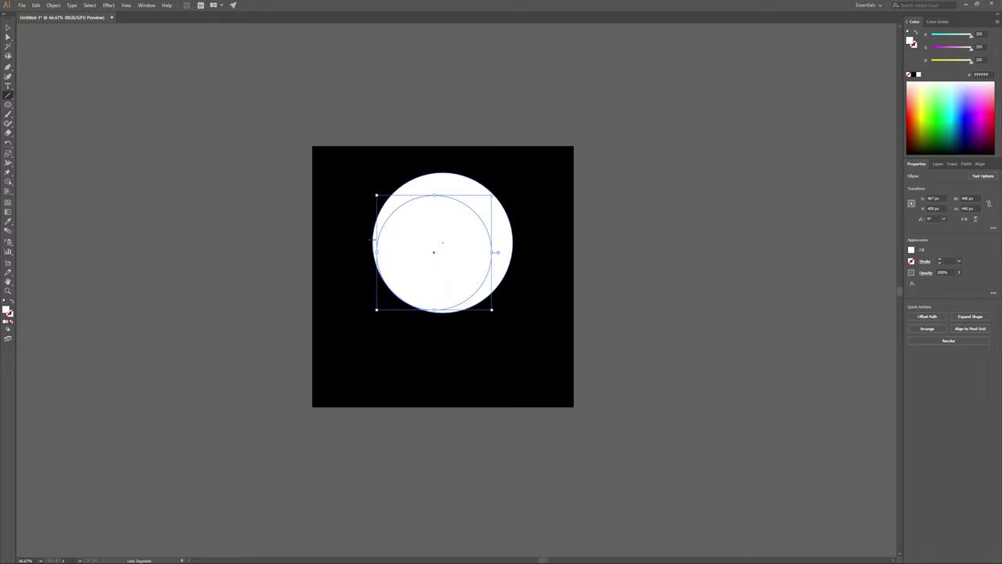
pyautogui.moveTo(371, 240); pyautogui.dragTo(513, 242)
pyautogui.press('v')
pyautogui.click(327, 175)
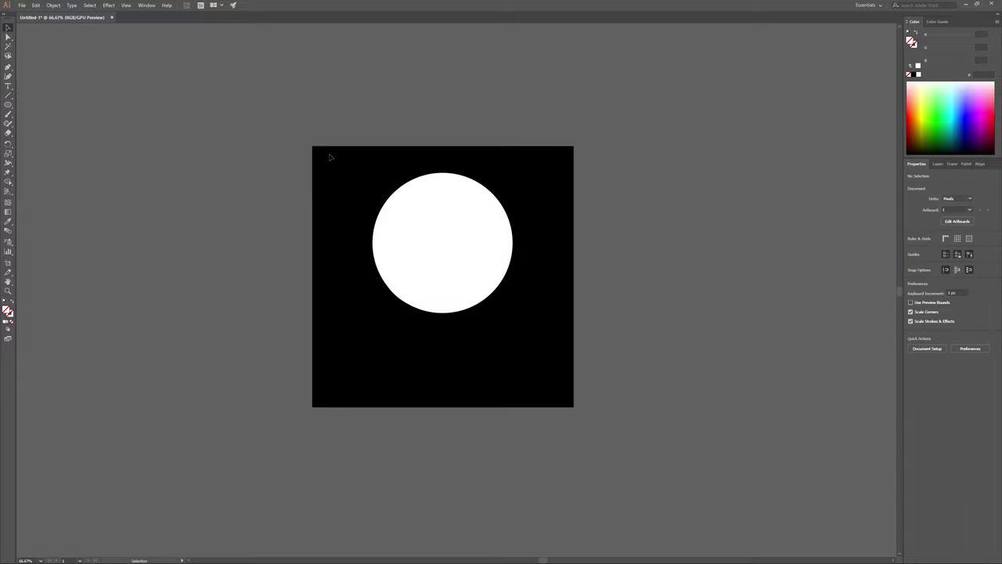
pyautogui.moveTo(329, 158); pyautogui.dragTo(379, 231)
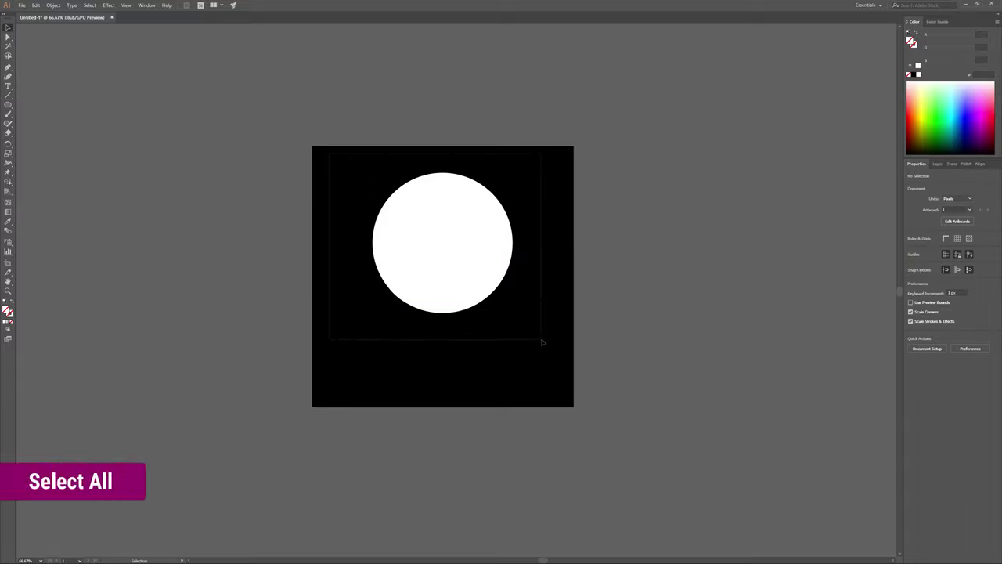
pyautogui.moveTo(426, 280); pyautogui.dragTo(546, 345)
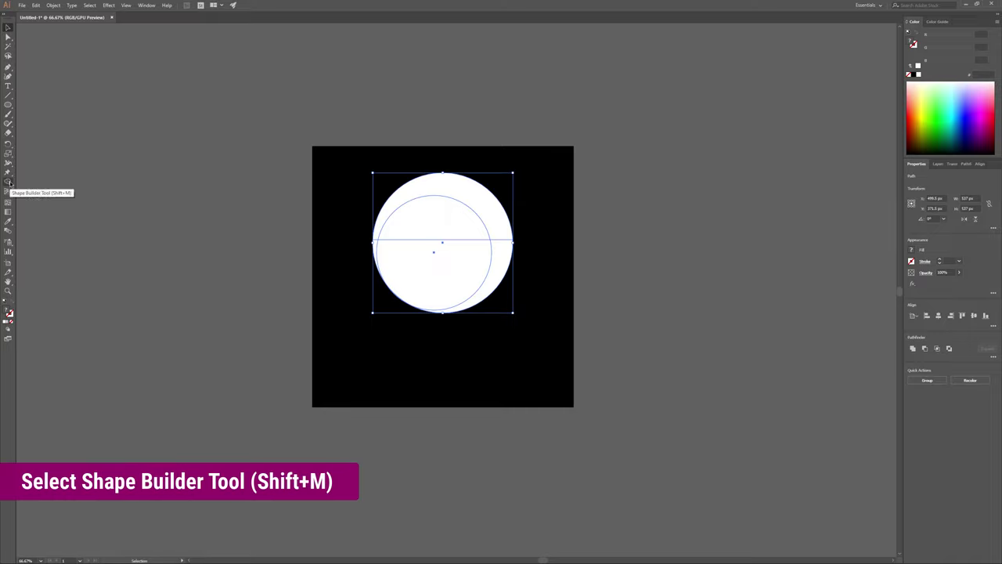
# - Delete the lower and inner regions with Shape Builder, leaving a white arch
pyautogui.click(10, 182)
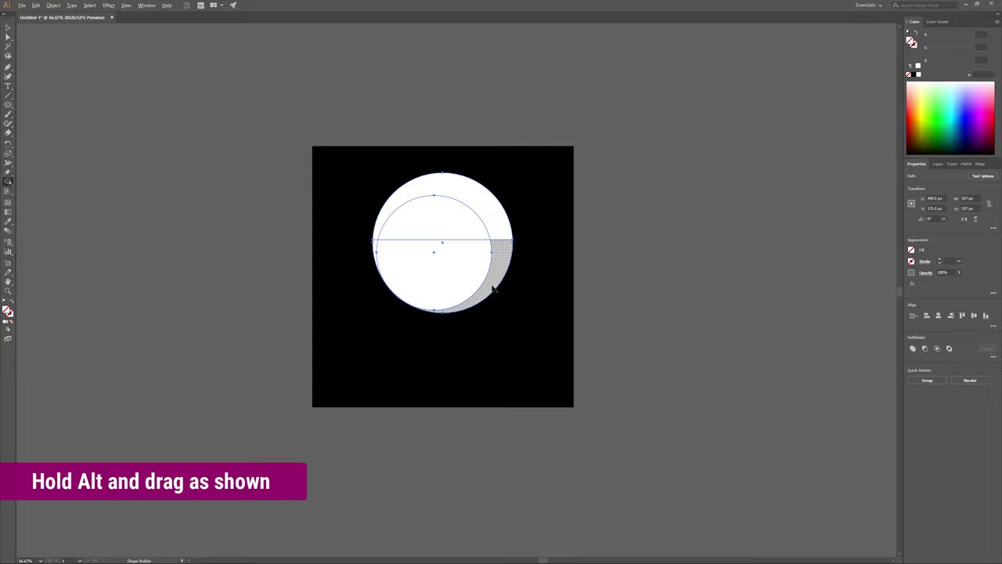
pyautogui.moveTo(391, 261)
pyautogui.mouseDown()
pyautogui.moveTo(374, 248)
pyautogui.moveTo(432, 234)
pyautogui.mouseUp()
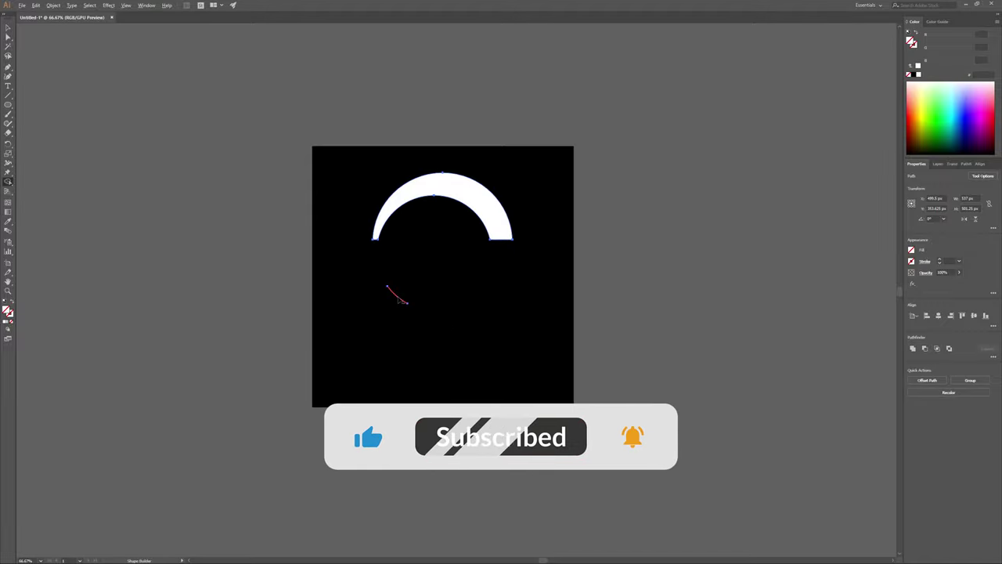
pyautogui.press('v')
pyautogui.click(476, 284)
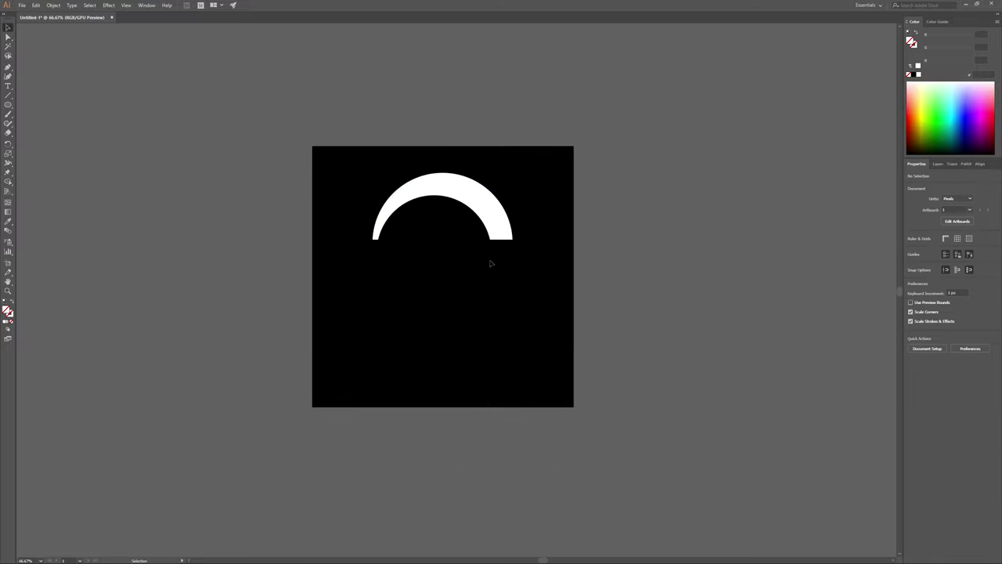
# - Move the arch down and draw a line from its right end to its centre
pyautogui.moveTo(494, 232); pyautogui.dragTo(495, 286)
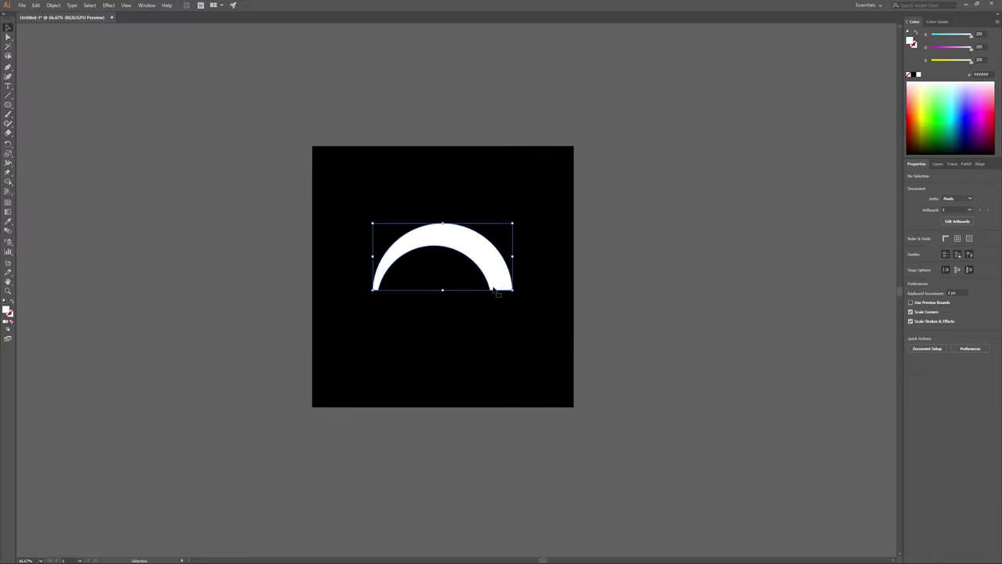
pyautogui.click(472, 298)
pyautogui.scroll(2, 474, 269)
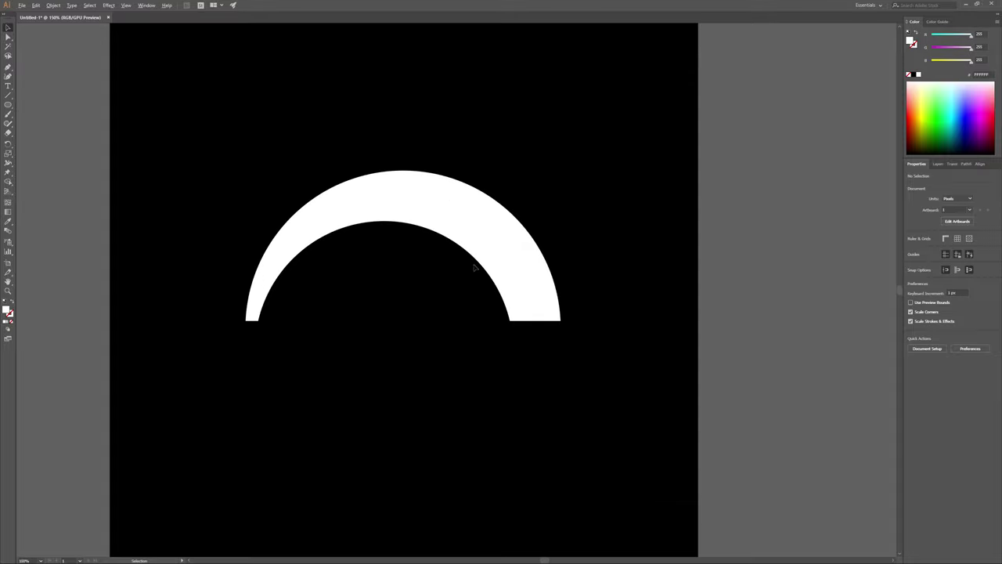
pyautogui.click(9, 95)
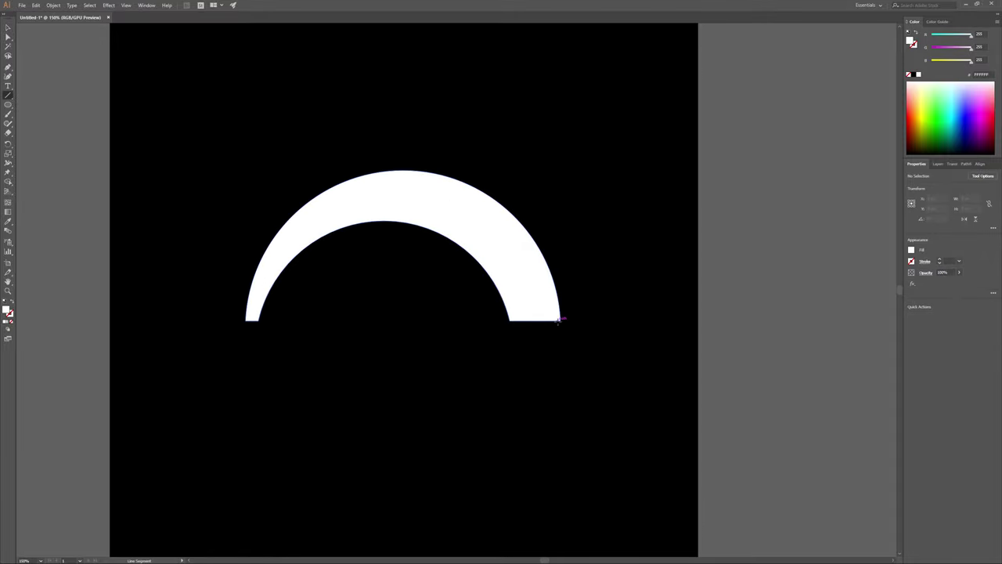
pyautogui.moveTo(559, 320); pyautogui.dragTo(386, 320)
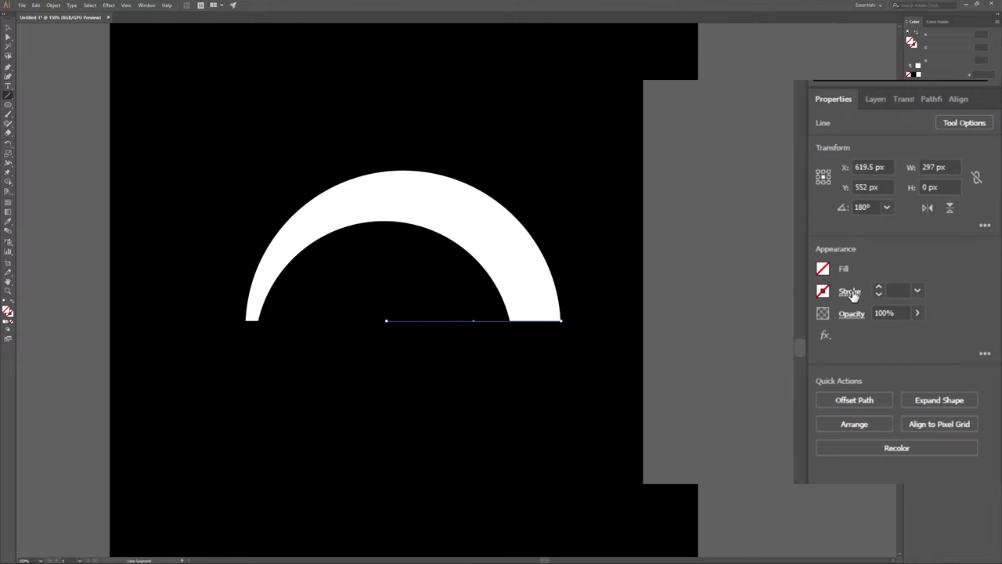
# - Give the line a green stroke weighing 8 pt
pyautogui.click(850, 291)
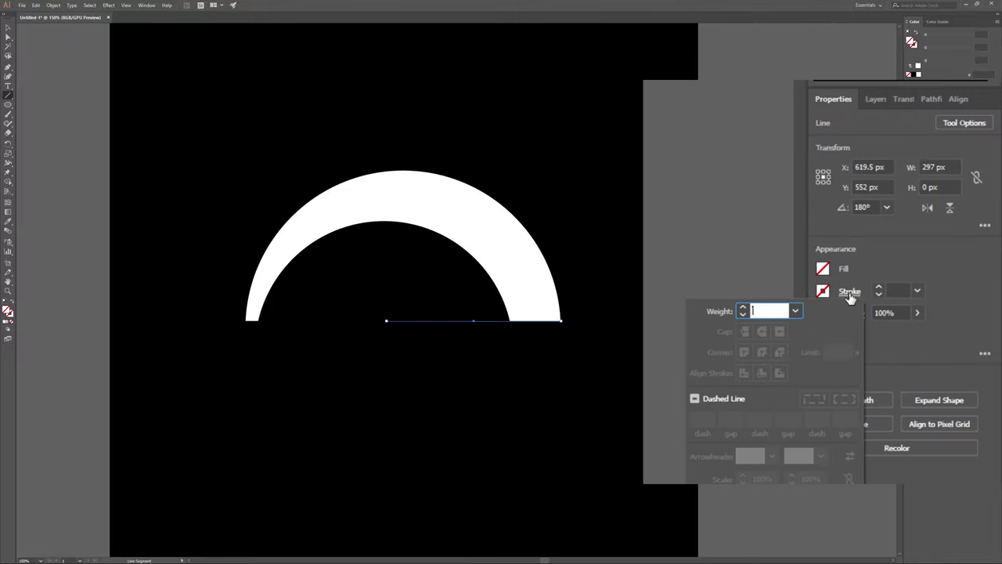
pyautogui.click(822, 291)
pyautogui.click(724, 346)
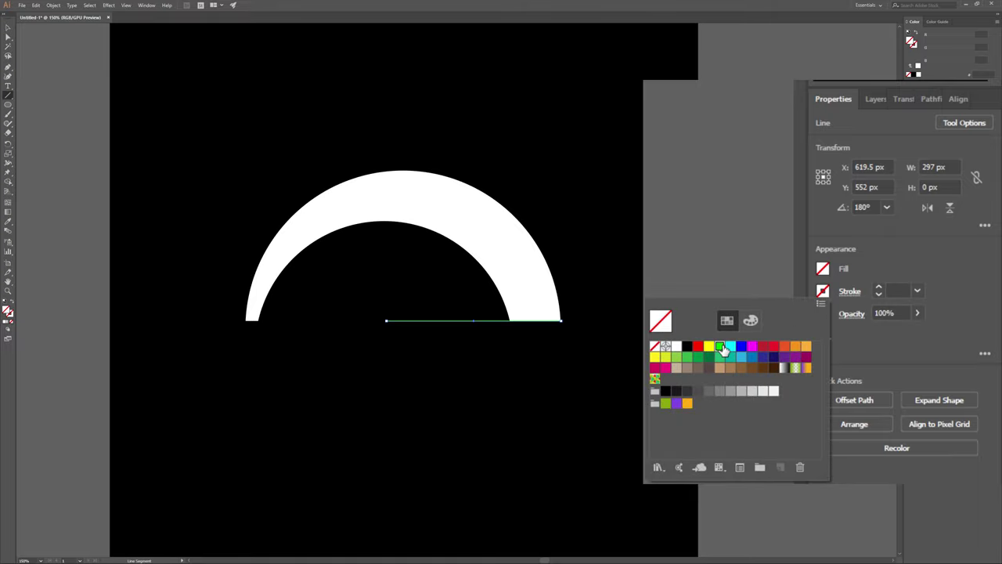
pyautogui.click(878, 288)
pyautogui.click(878, 288)
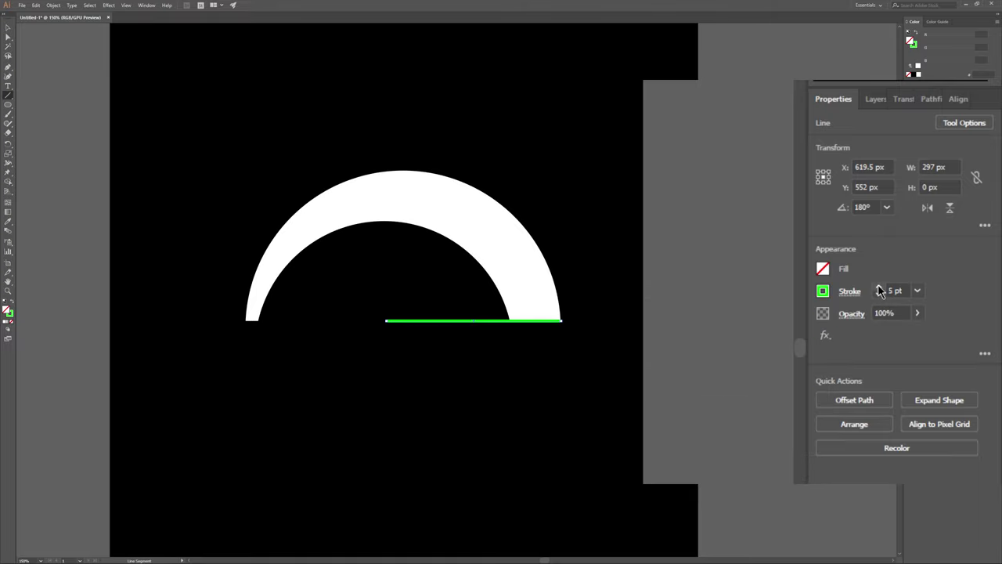
pyautogui.click(879, 288)
pyautogui.click(878, 288)
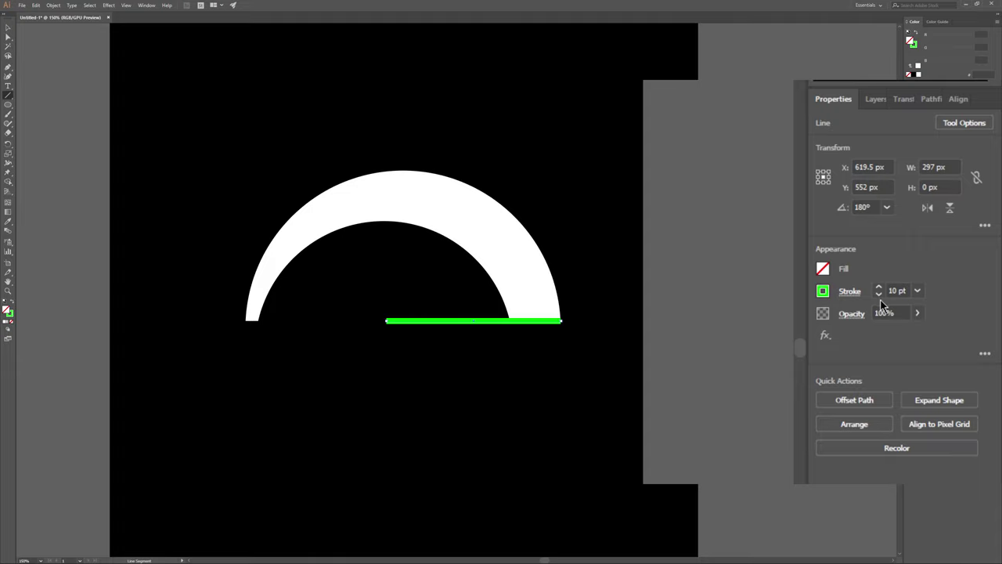
pyautogui.click(878, 294)
pyautogui.click(878, 294)
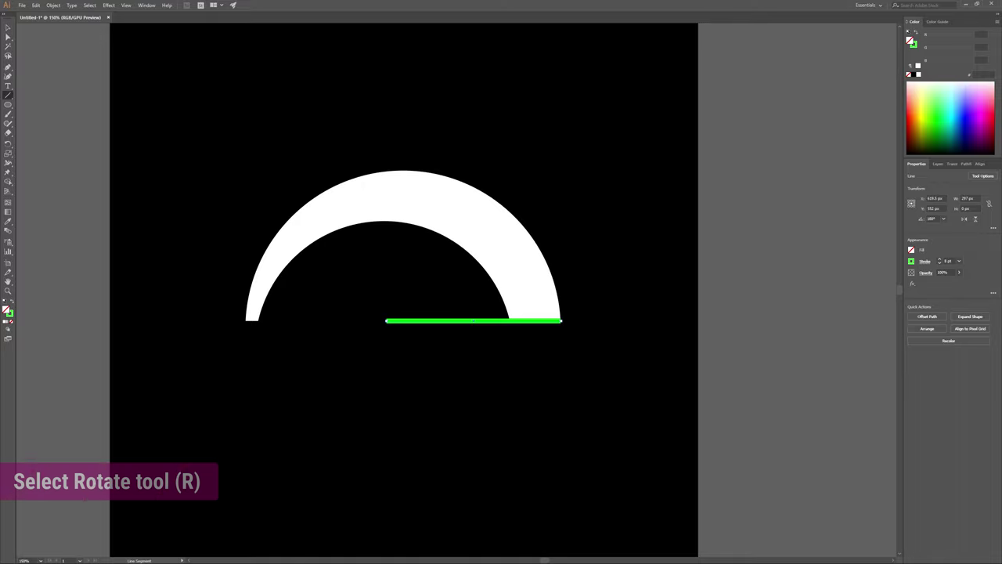
# - Rotate a copy of the green line by 360/12 (30°) around its left end
pyautogui.click(9, 144)
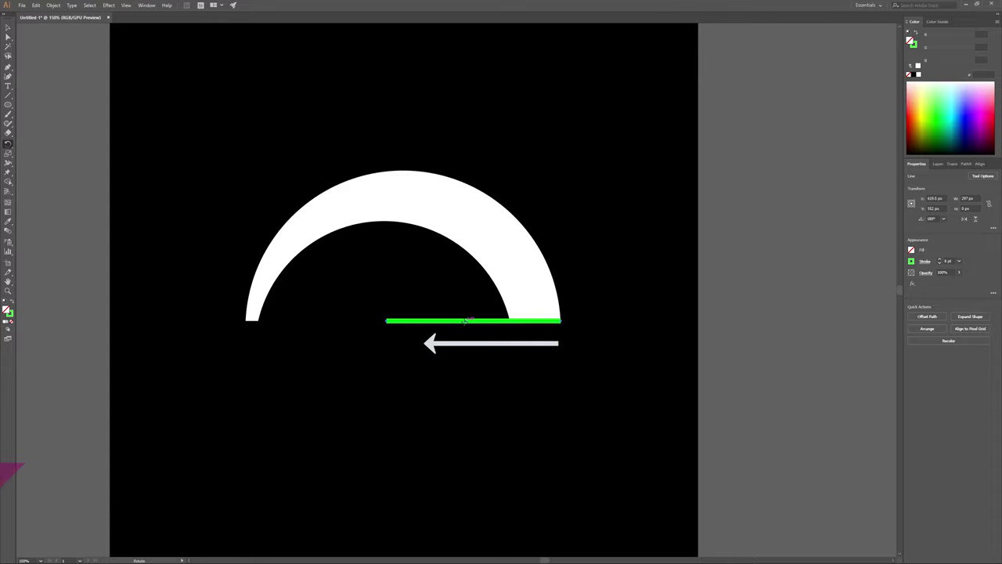
pyautogui.moveTo(475, 322); pyautogui.dragTo(405, 319)
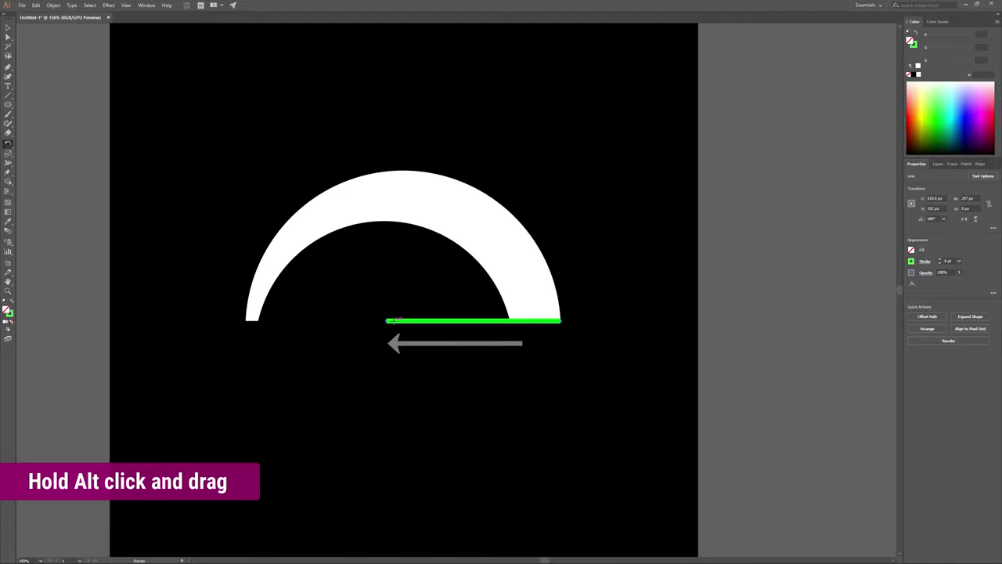
pyautogui.keyDown('alt'); pyautogui.click(386, 320); pyautogui.keyUp('alt')
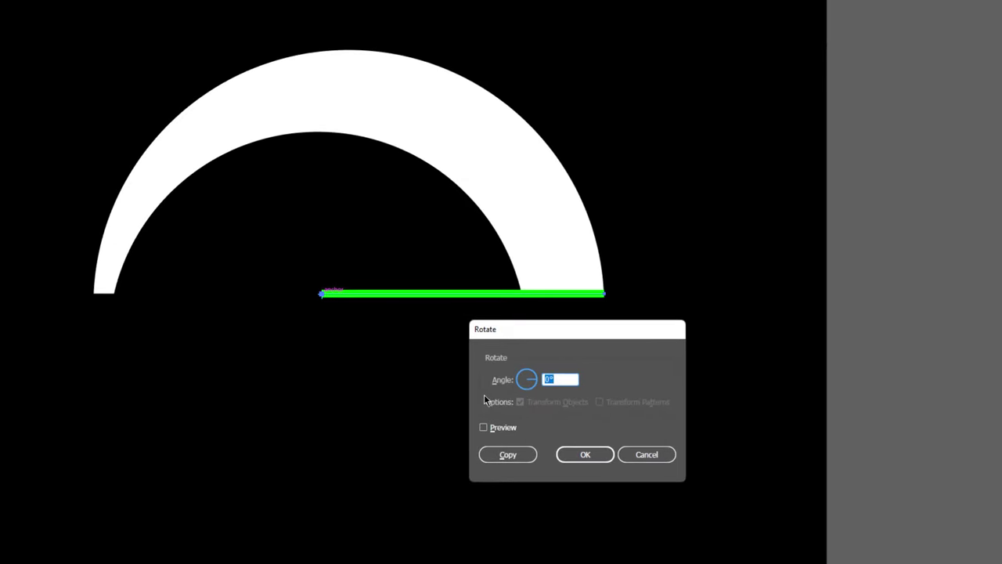
pyautogui.write('360')
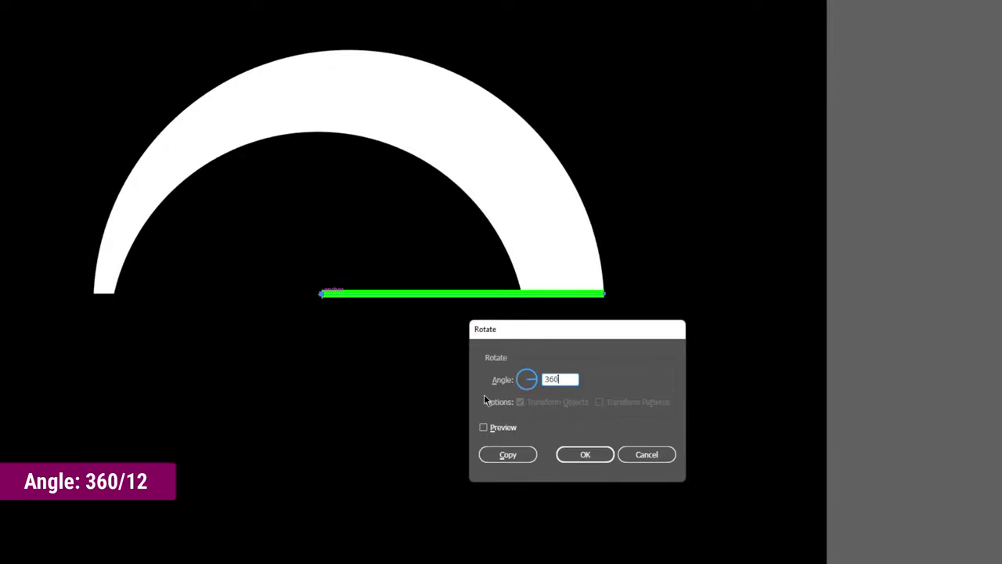
pyautogui.write('/12')
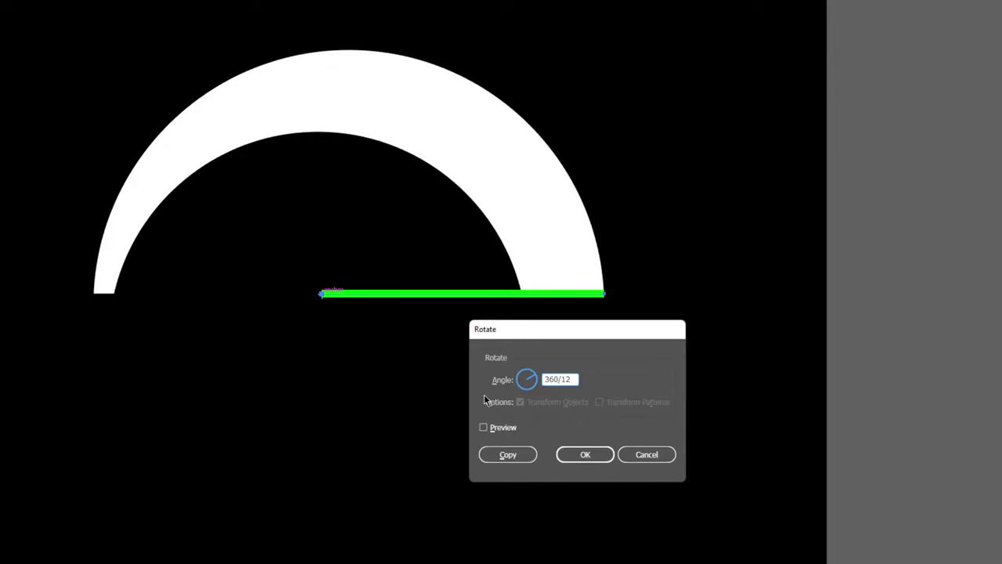
pyautogui.click(484, 427)
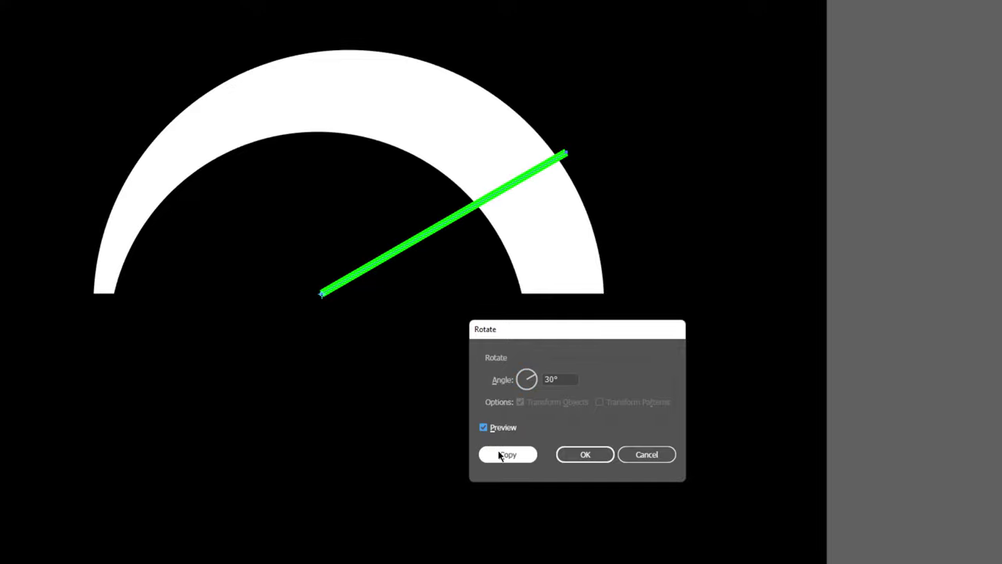
pyautogui.click(501, 454)
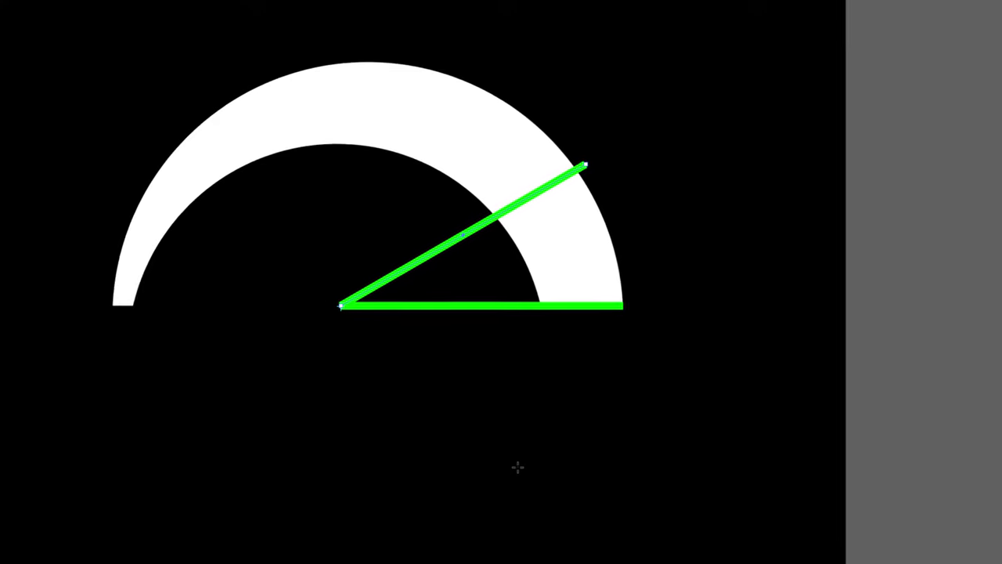
# - Repeat the rotated copy with Ctrl+D to fan out six lines, then select all
pyautogui.hotkey('ctrl', 'd')
pyautogui.hotkey('ctrl', 'd')
pyautogui.hotkey('ctrl', 'd')
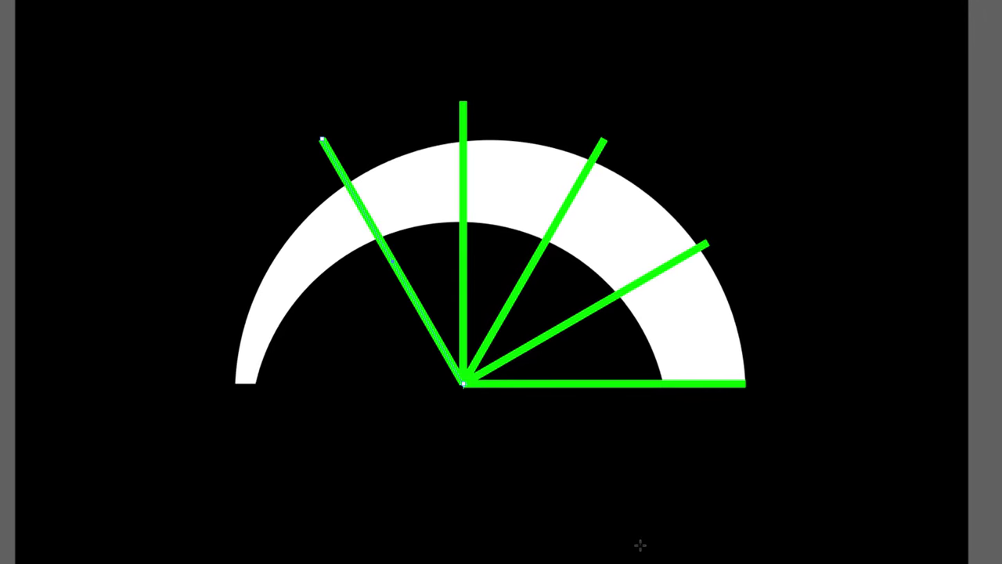
pyautogui.hotkey('ctrl', 'd')
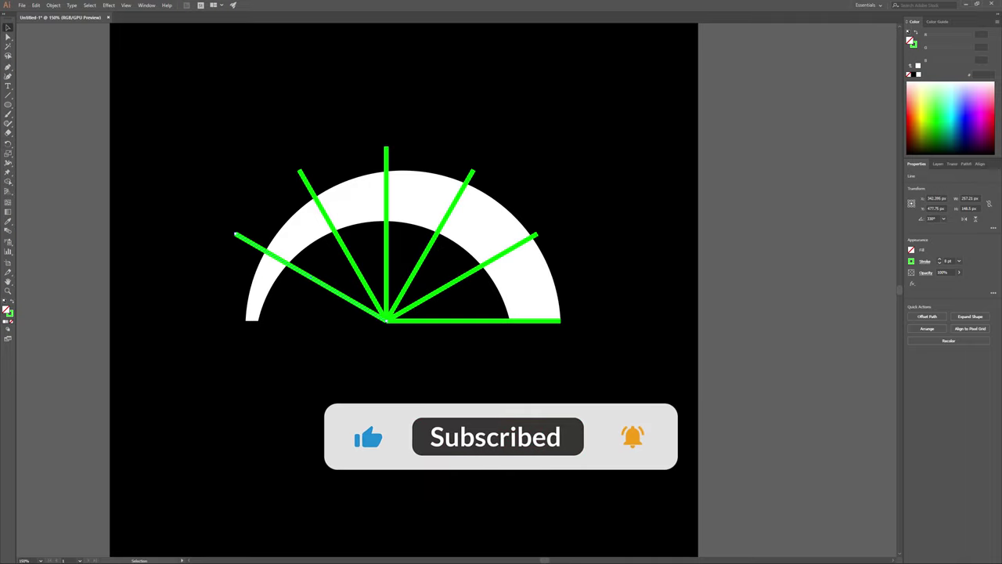
pyautogui.hotkey('ctrl', 'a')
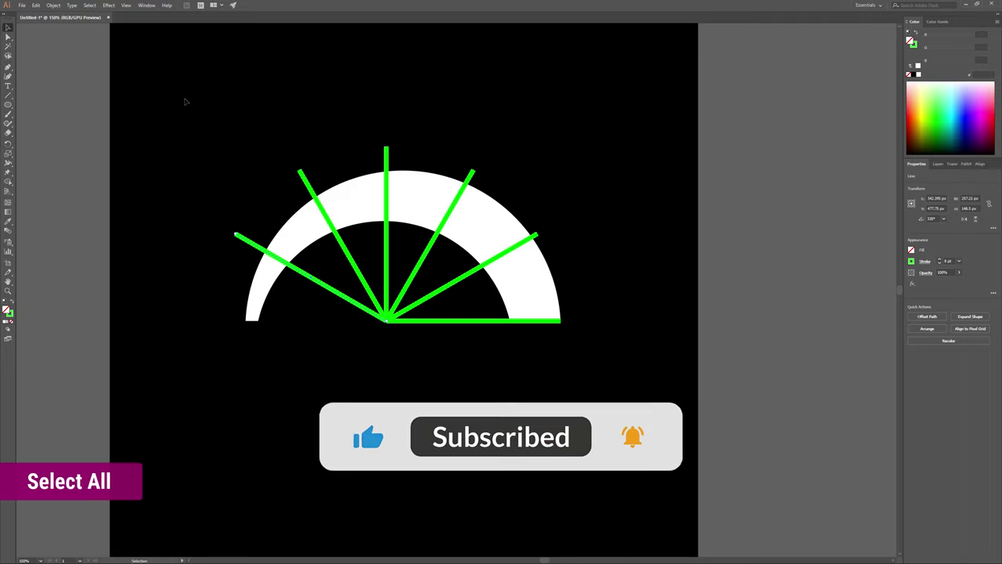
# - Select the arch and green lines and expand their fills and strokes with Object > Expand
pyautogui.moveTo(290, 216); pyautogui.dragTo(619, 380)
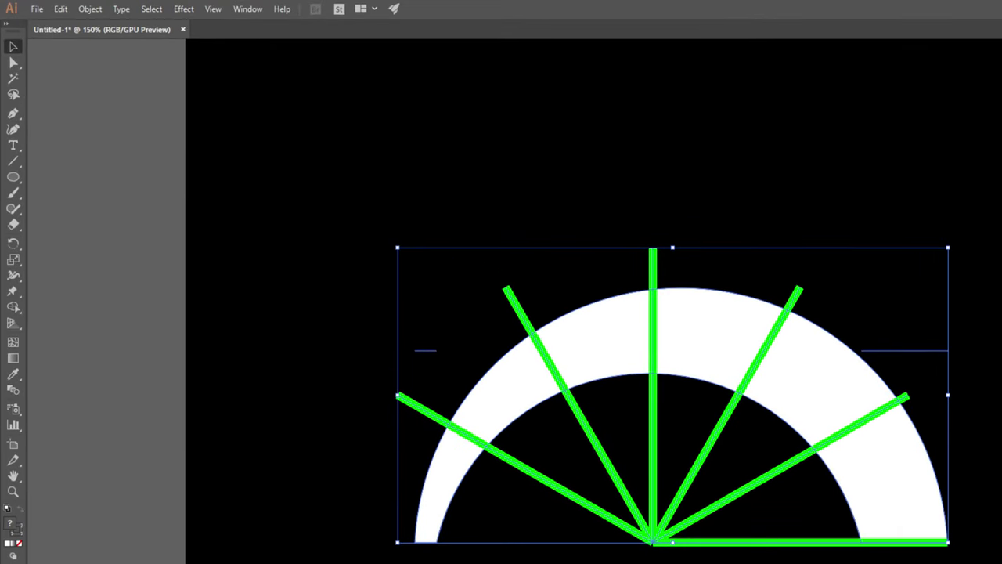
pyautogui.click(90, 9)
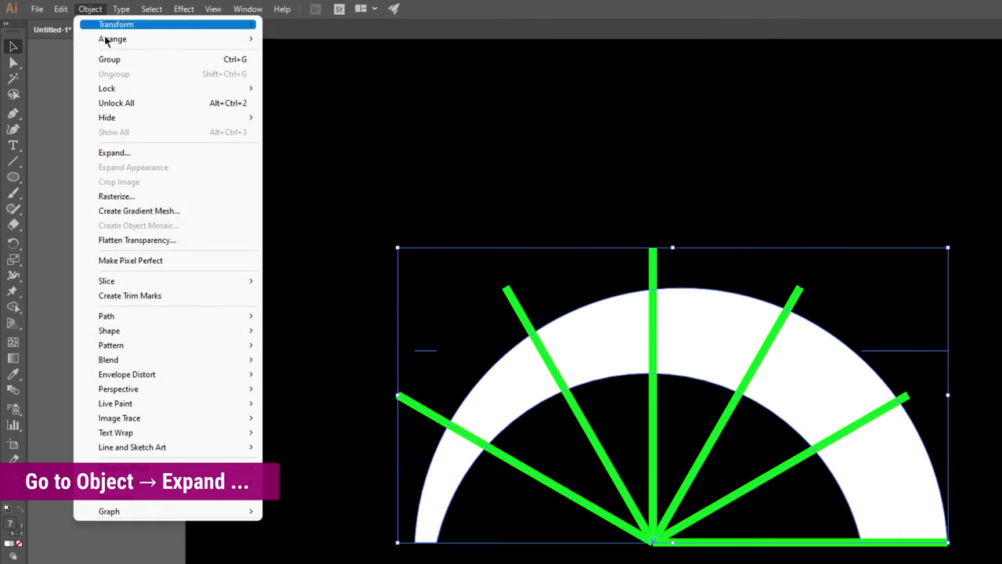
pyautogui.click(119, 153)
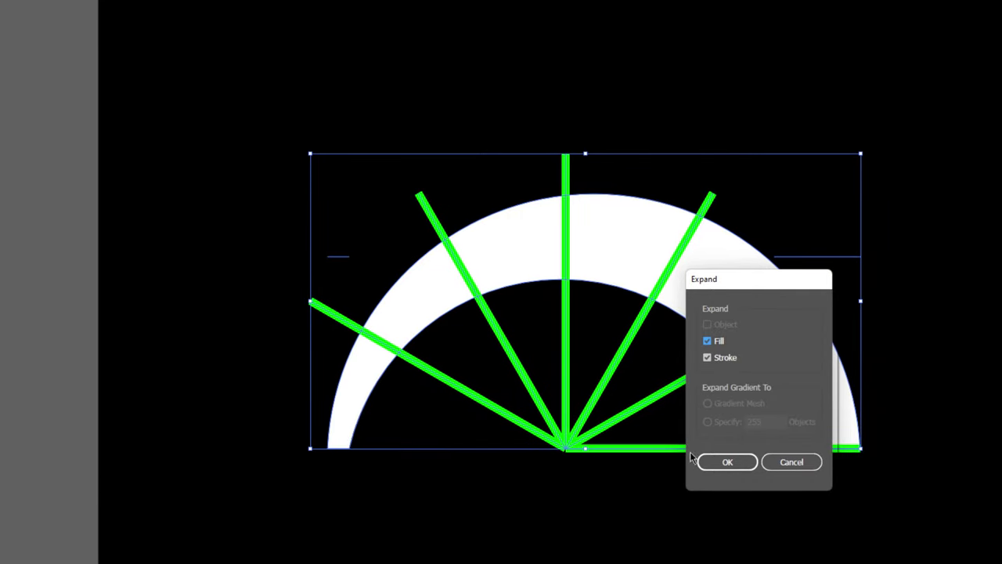
pyautogui.click(724, 463)
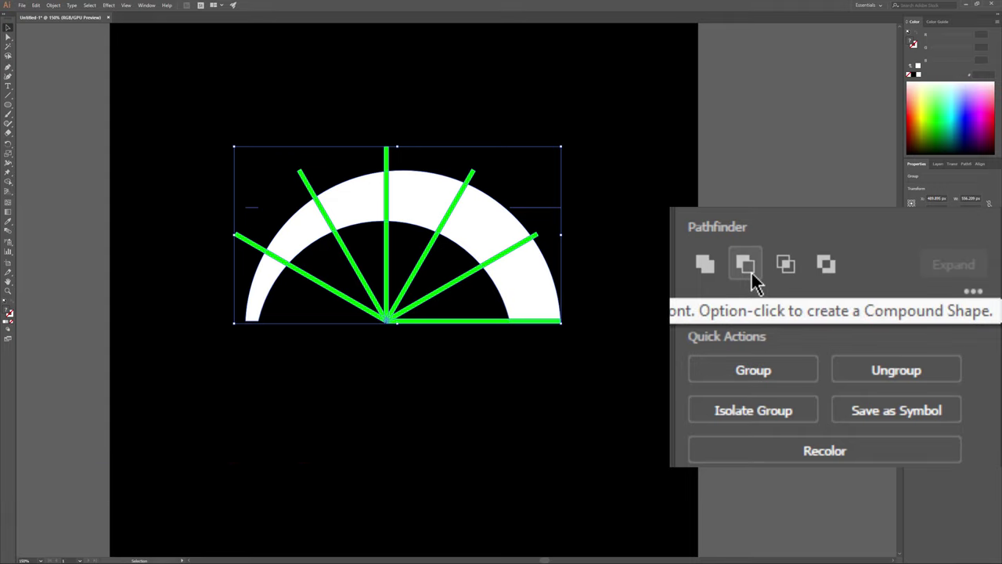
# - Subtract the green lines from the arch with Minus Front and ungroup the six segments
pyautogui.click(747, 266)
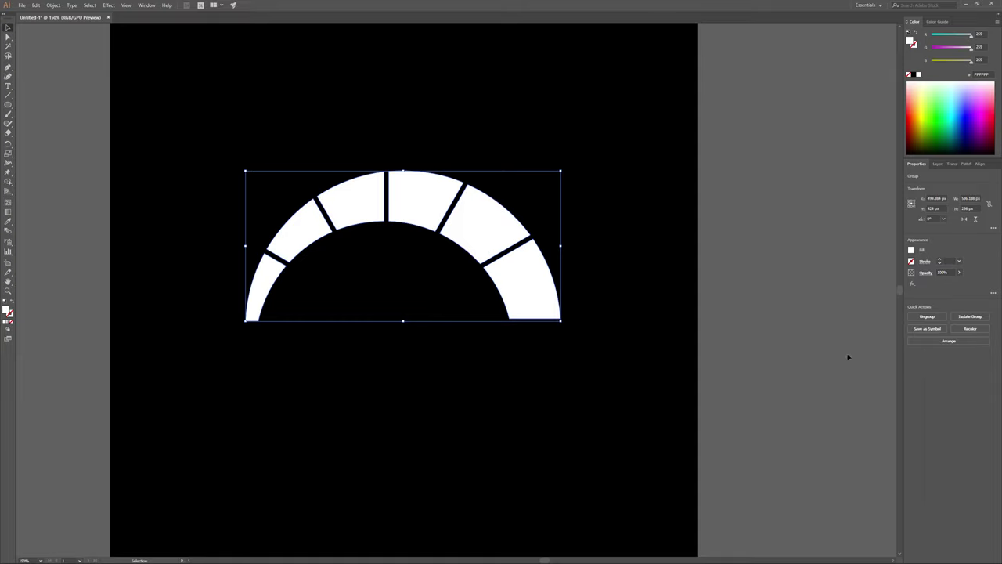
pyautogui.rightClick(521, 284)
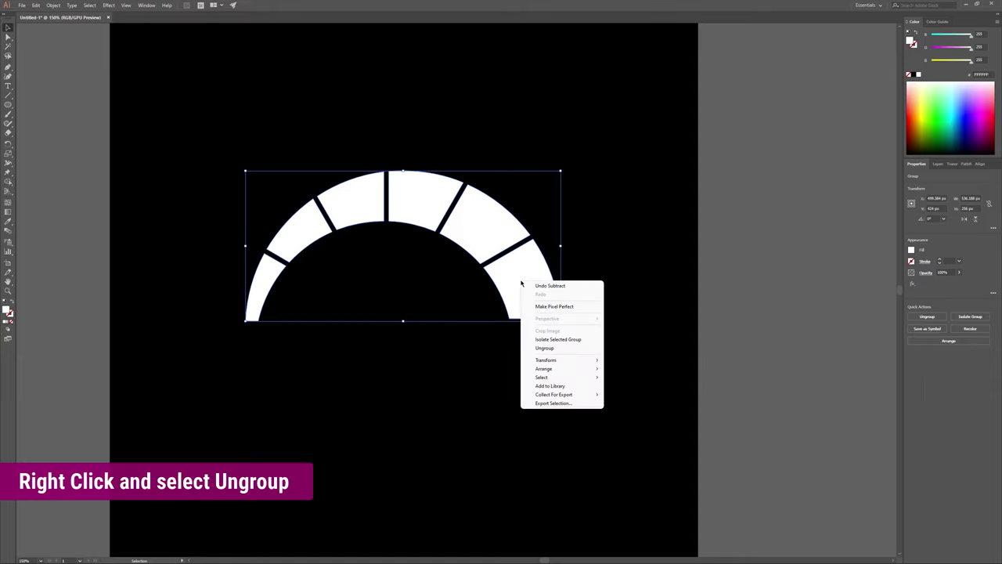
pyautogui.click(541, 347)
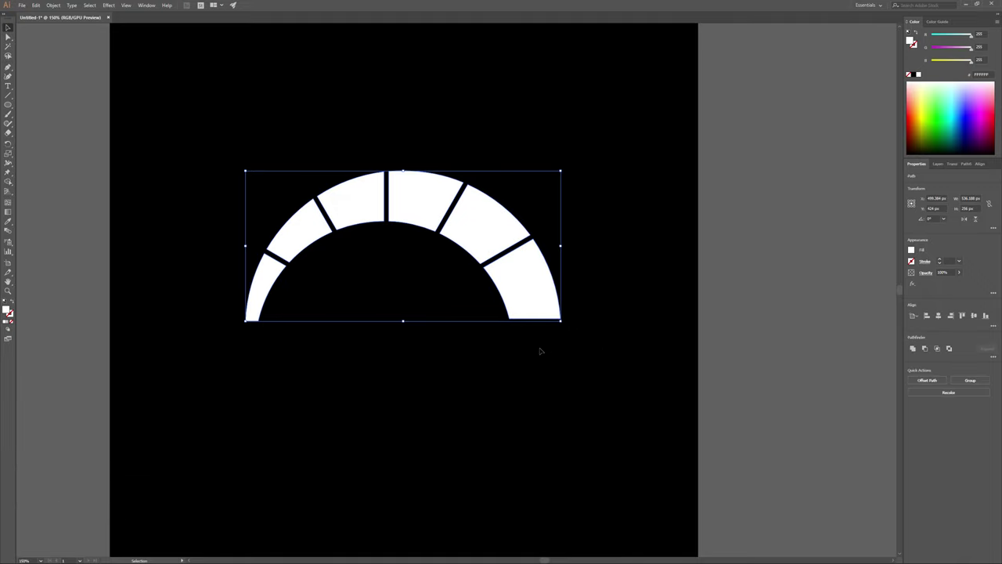
pyautogui.click(534, 394)
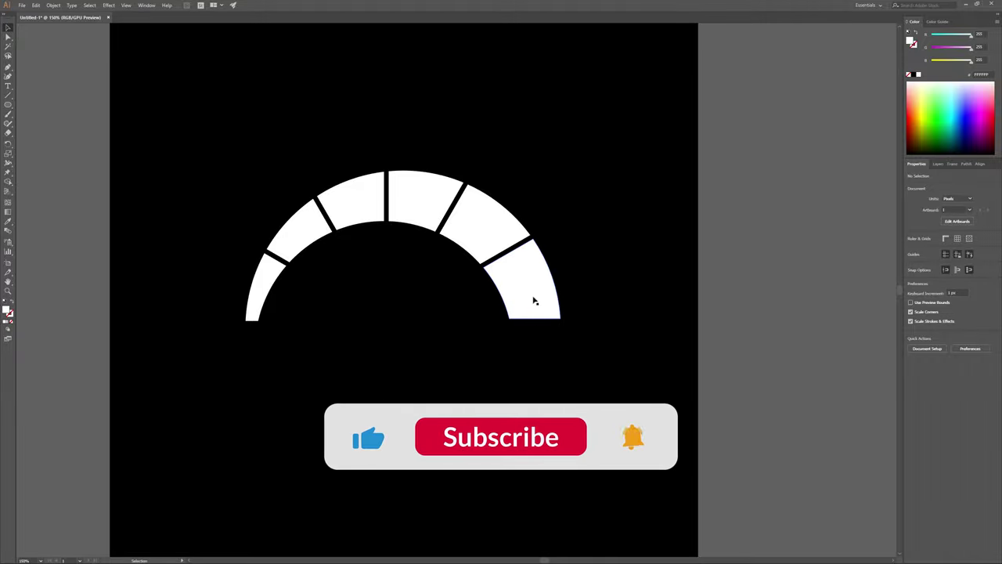
# - Fill the two rightmost arch segments red FF0000
pyautogui.click(535, 301)
pyautogui.keyDown('shift'); pyautogui.click(484, 223); pyautogui.keyUp('shift')
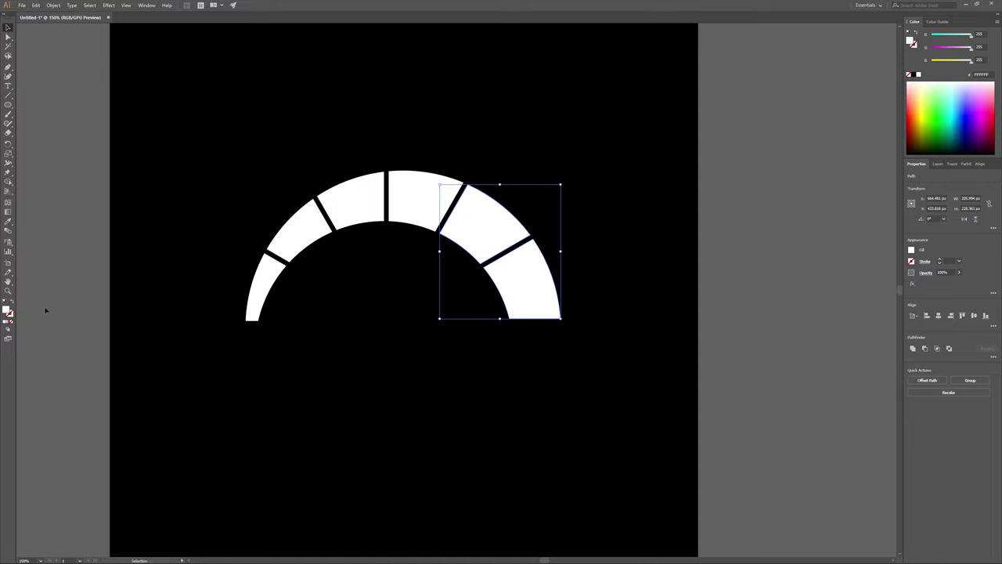
pyautogui.doubleClick(7, 311)
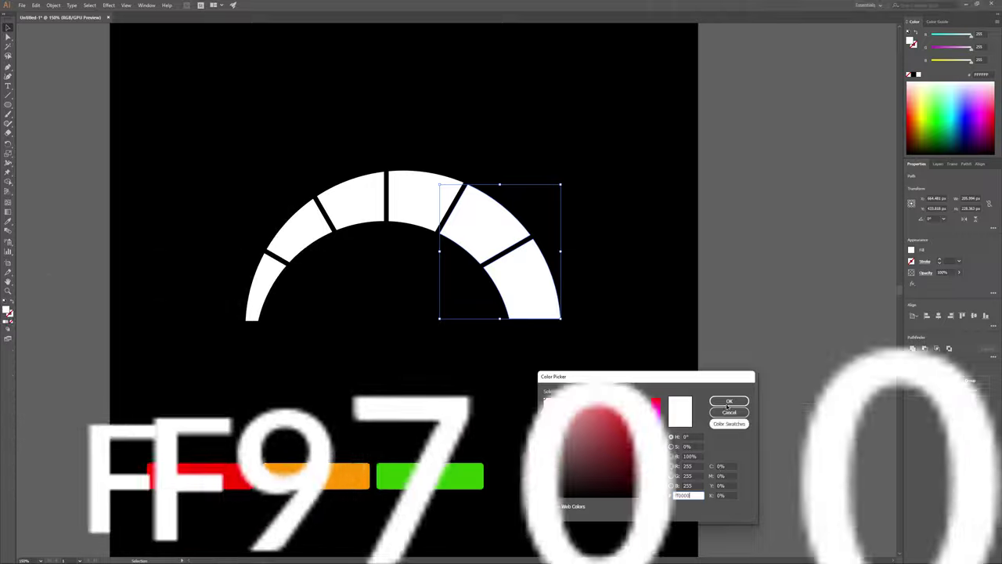
pyautogui.press('Return')
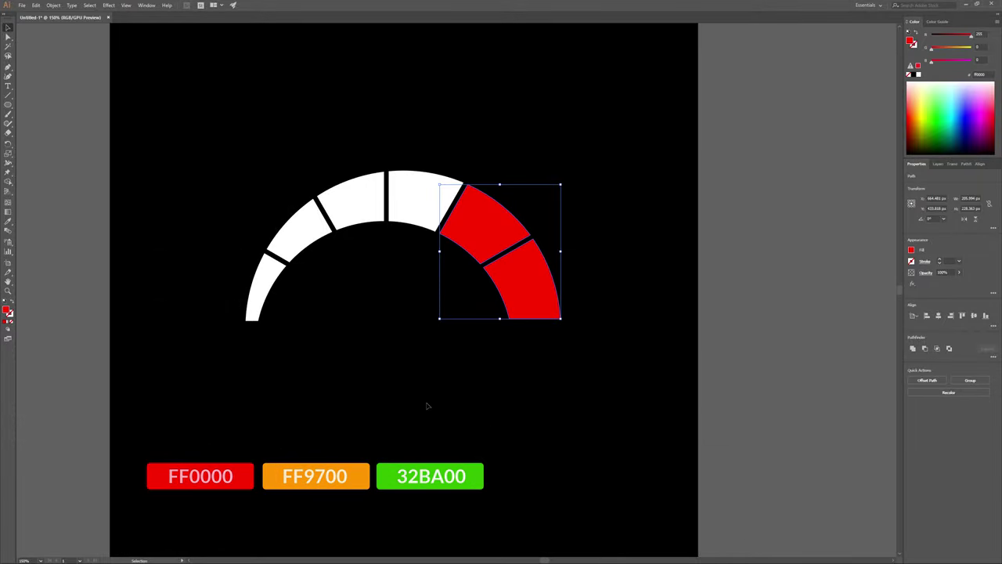
pyautogui.click(415, 401)
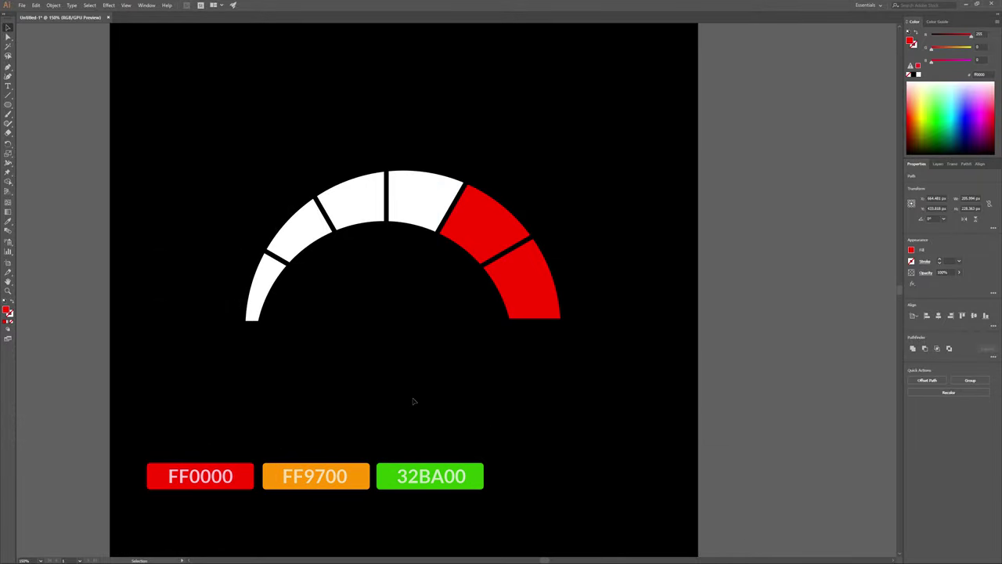
# - Fill the two top segments orange FF9700
pyautogui.click(373, 186)
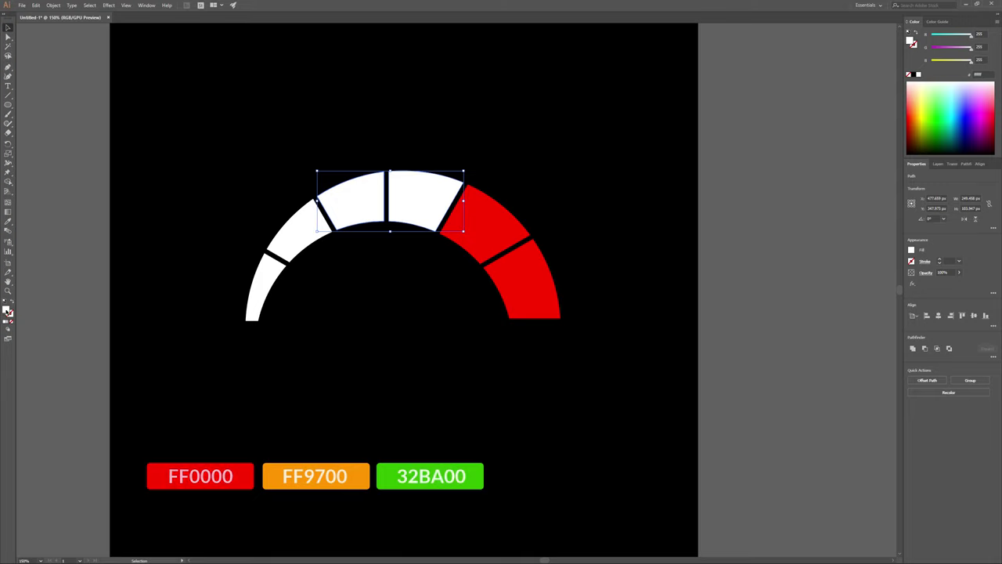
pyautogui.doubleClick(8, 310)
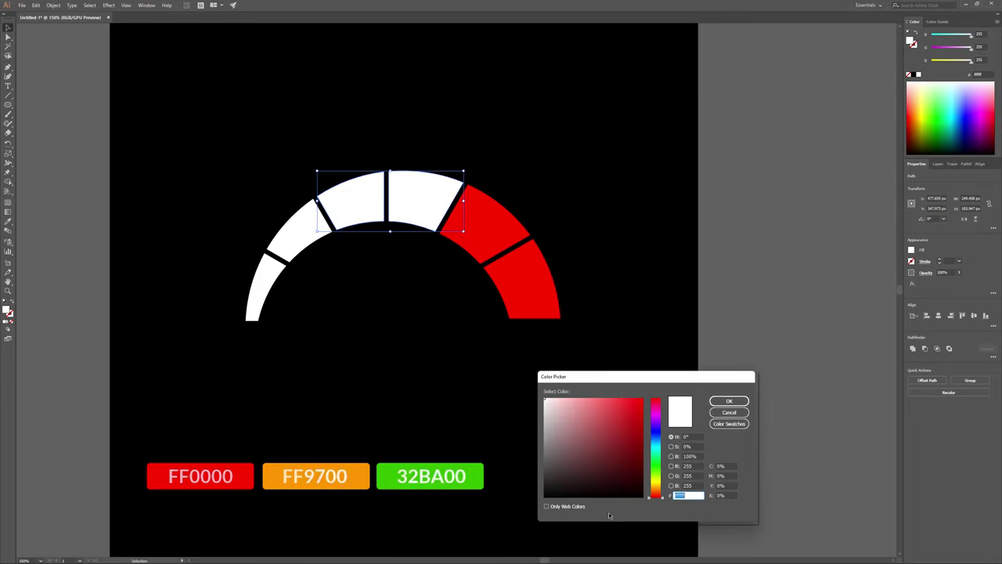
pyautogui.write('F')
pyautogui.click(729, 400)
pyautogui.click(453, 418)
# - Fill the two left segments green 32BA00
pyautogui.moveTo(254, 210); pyautogui.dragTo(316, 343)
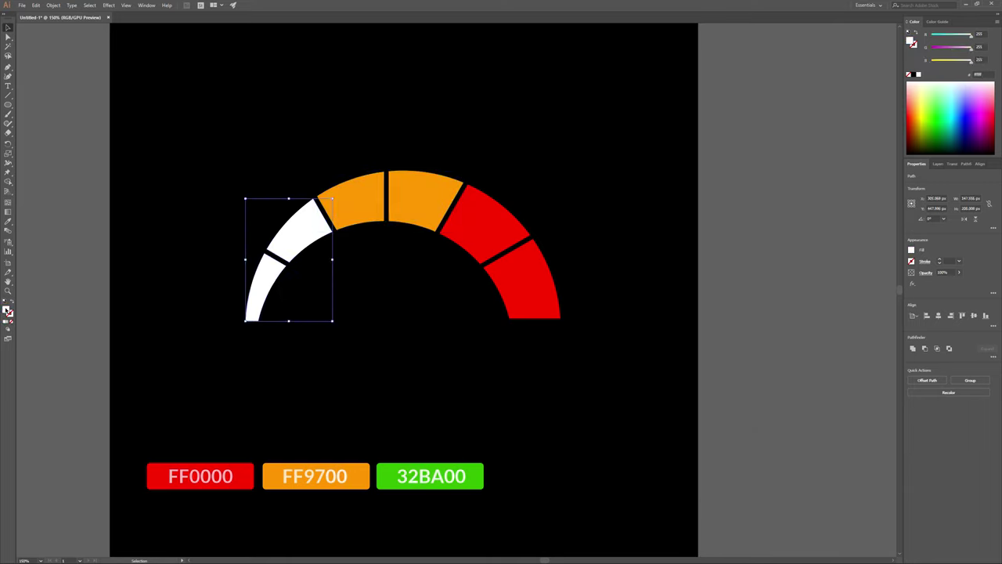
pyautogui.doubleClick(8, 311)
pyautogui.write('32ba00')
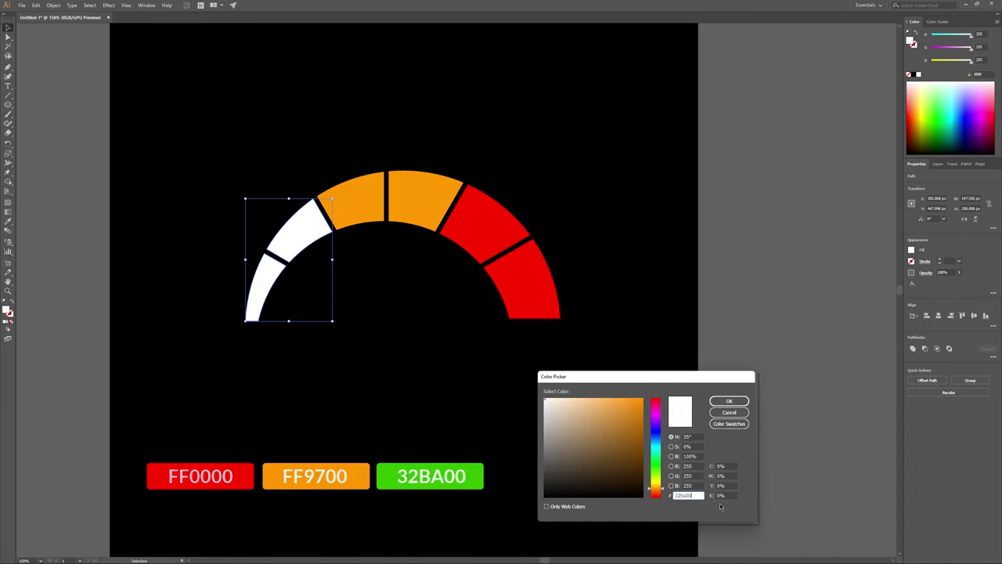
pyautogui.press('Return')
pyautogui.click(502, 429)
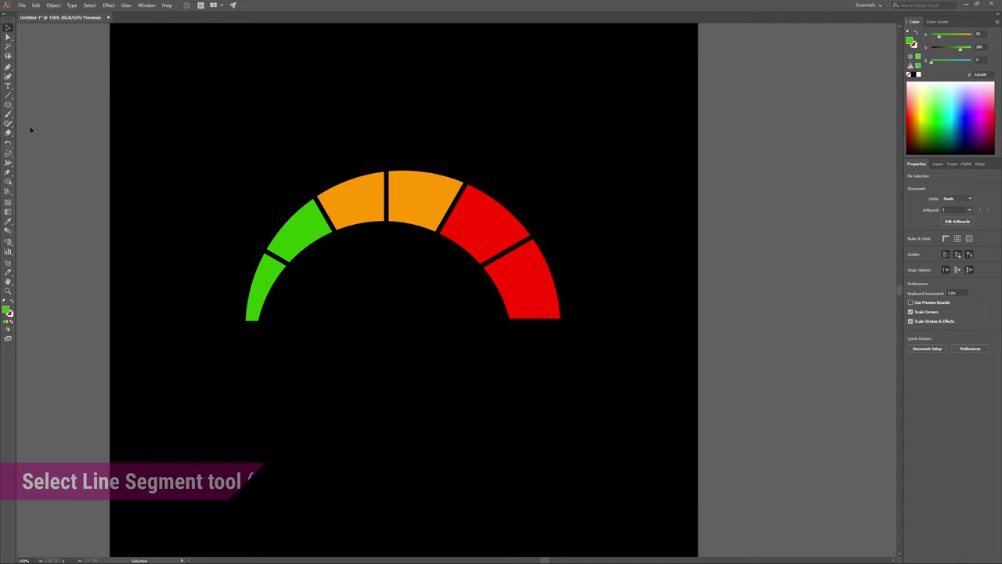
# - Draw a white-stroked line from the arch's centre into the red segment
pyautogui.click(9, 96)
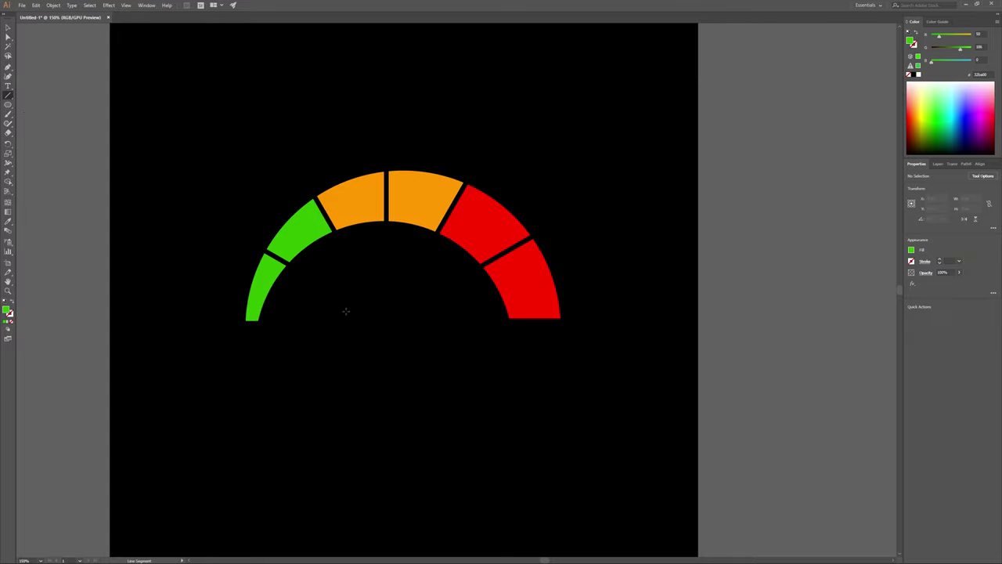
pyautogui.moveTo(392, 320); pyautogui.dragTo(479, 224)
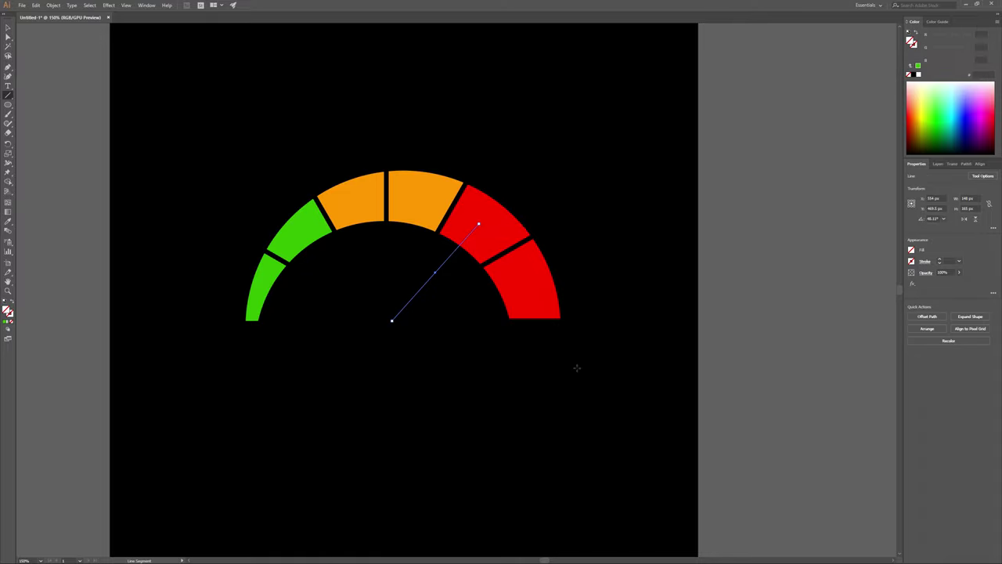
pyautogui.click(925, 262)
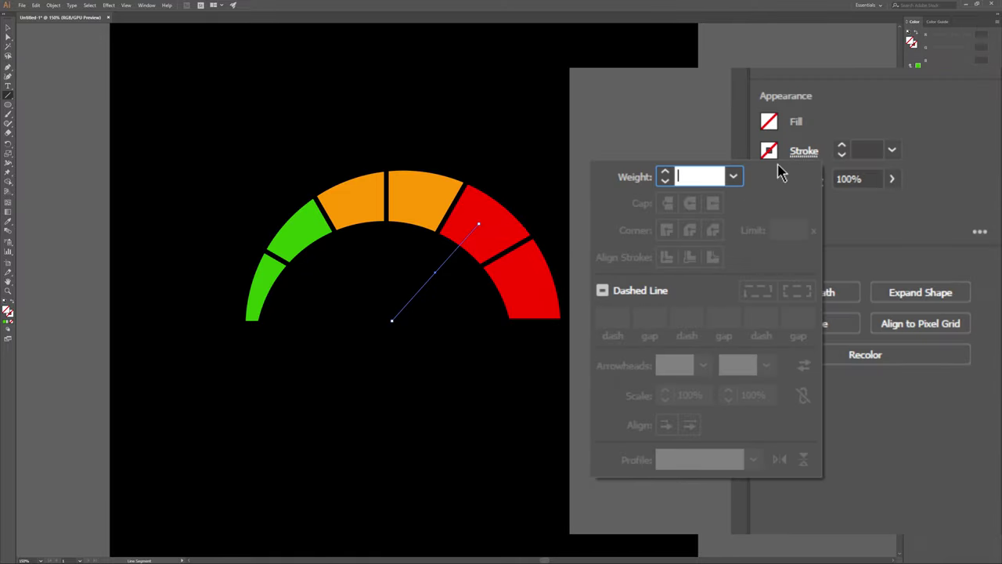
pyautogui.click(770, 151)
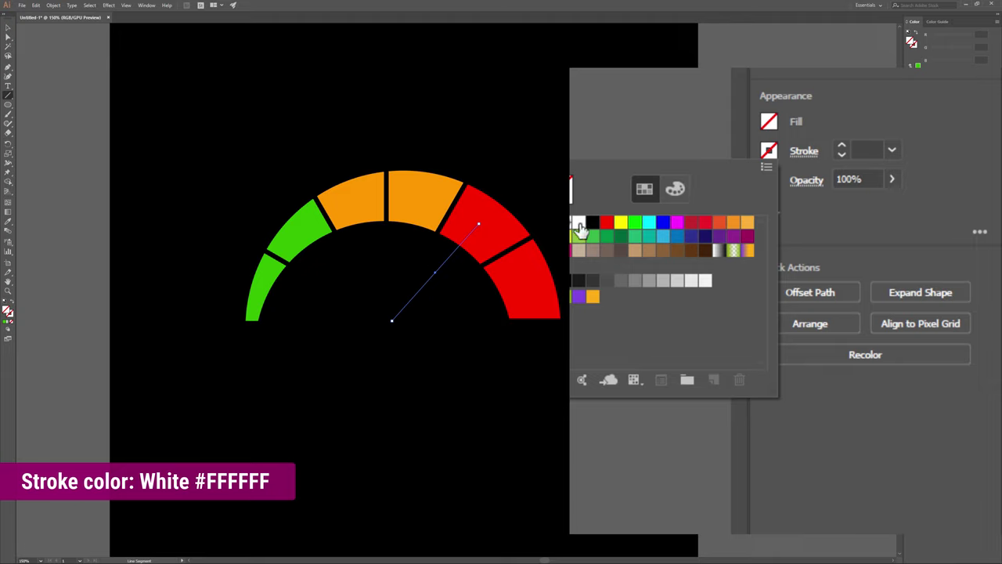
pyautogui.click(580, 223)
pyautogui.click(806, 155)
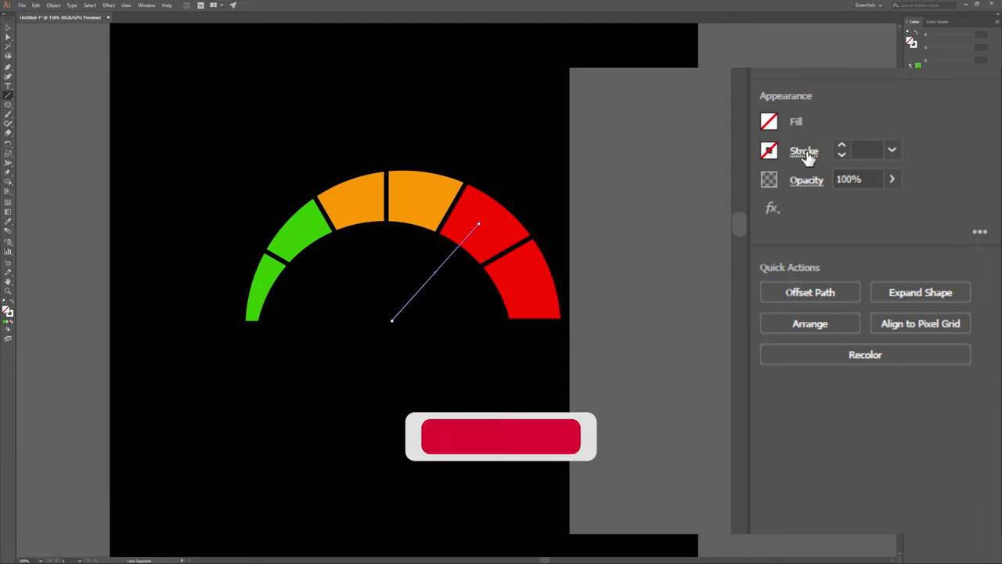
# - Thicken the needle stroke to 20 pt with round caps
pyautogui.click(806, 155)
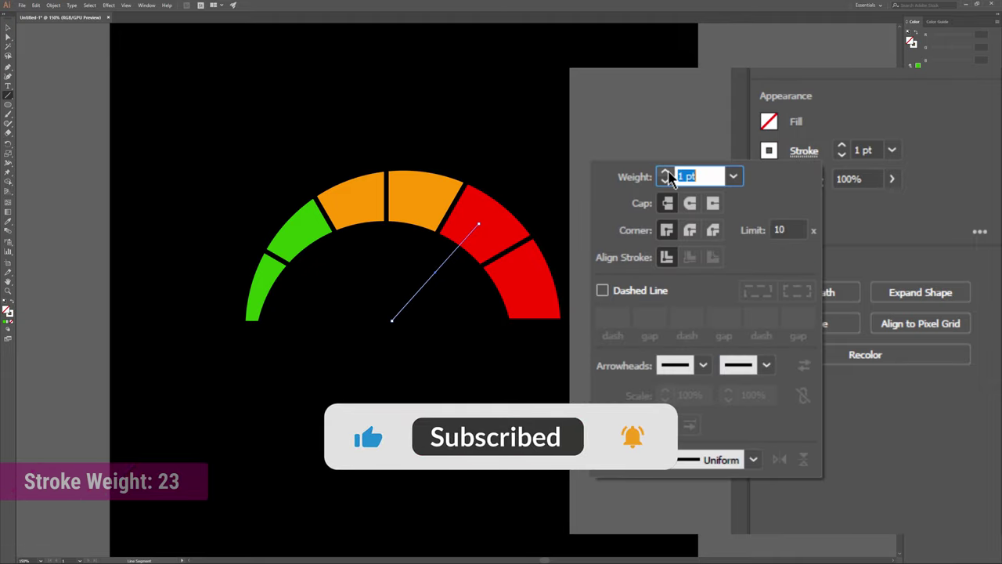
pyautogui.click(666, 173)
pyautogui.click(666, 173)
pyautogui.click(666, 173)
pyautogui.click(666, 173)
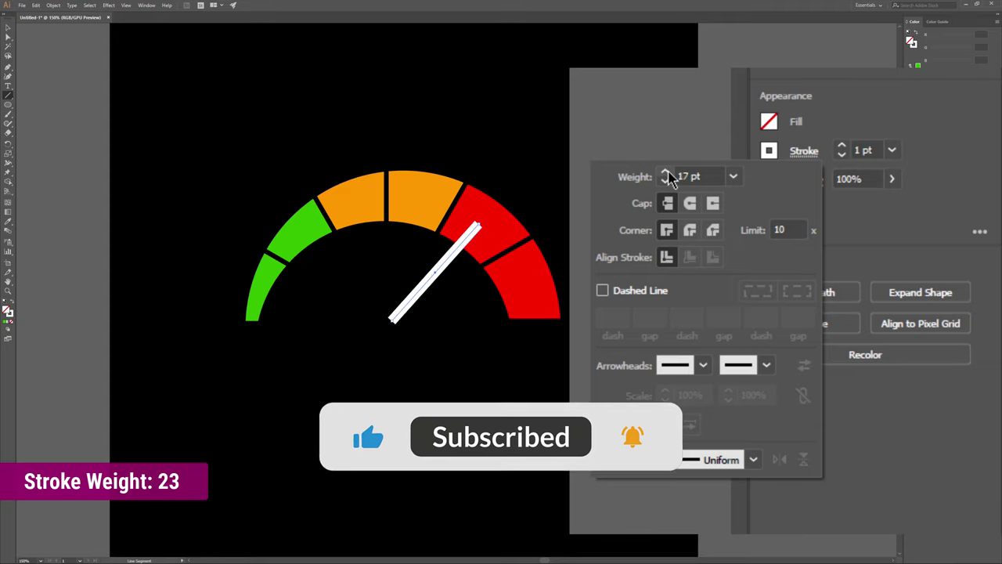
pyautogui.click(666, 173)
pyautogui.click(667, 173)
pyautogui.click(666, 173)
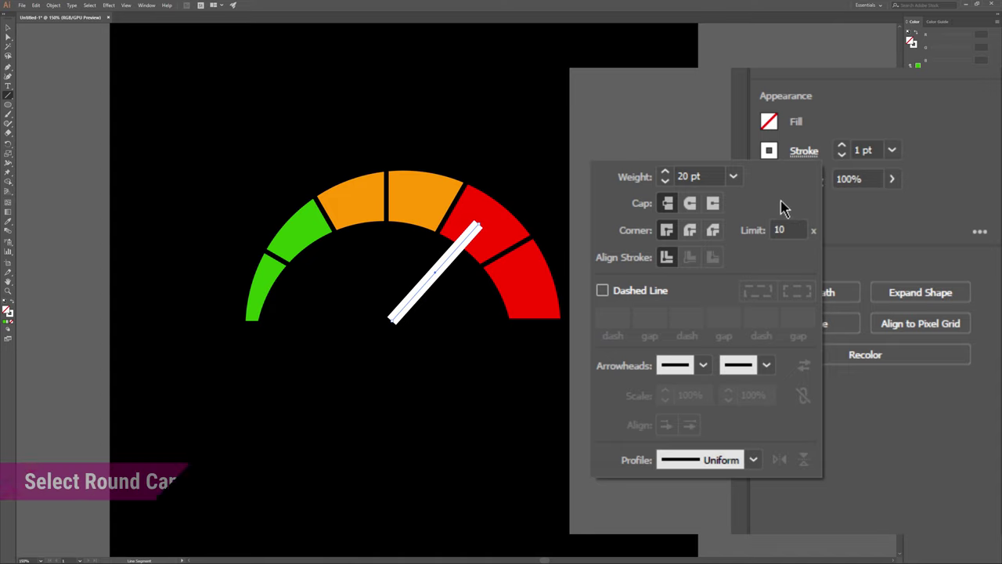
pyautogui.click(691, 204)
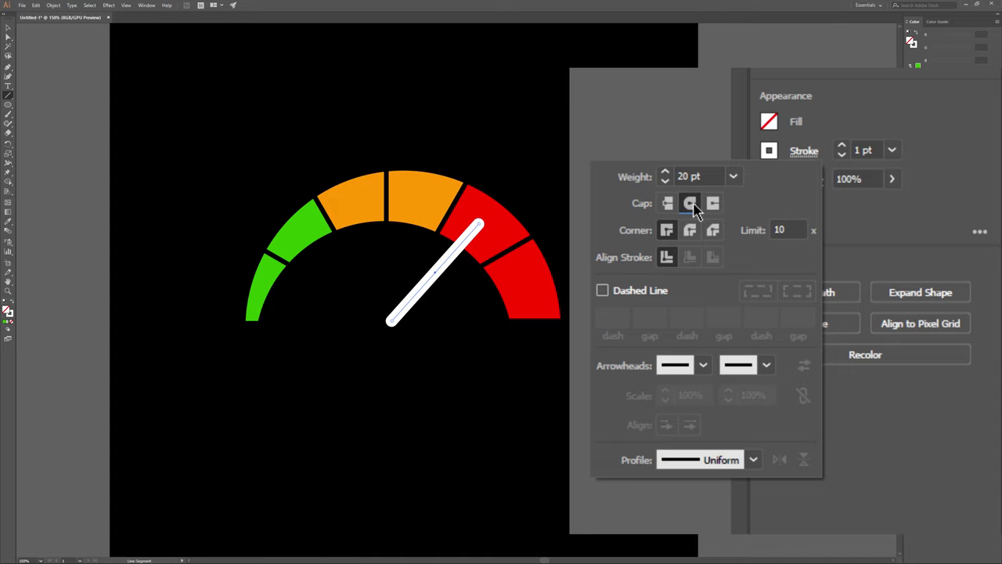
# - Apply Width Profile 4 so the needle tapers, and raise its weight to 23 pt
pyautogui.click(753, 338)
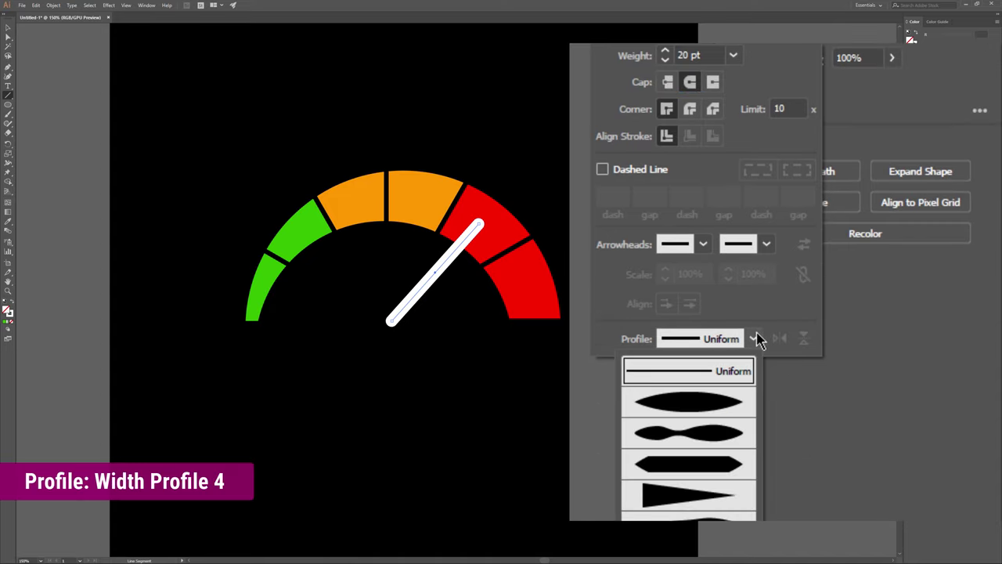
pyautogui.click(707, 496)
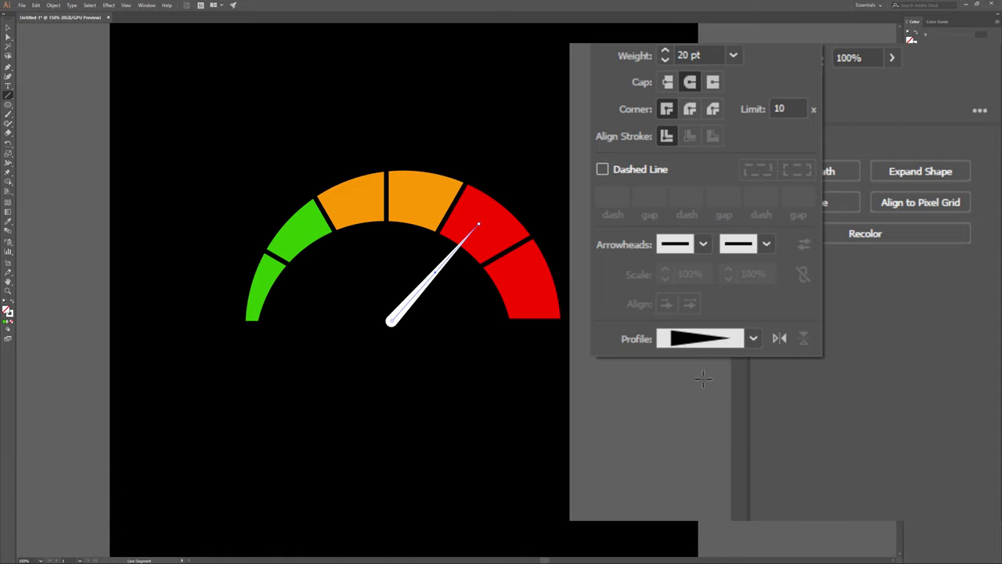
pyautogui.click(664, 51)
pyautogui.click(664, 50)
pyautogui.click(664, 51)
pyautogui.press('Escape')
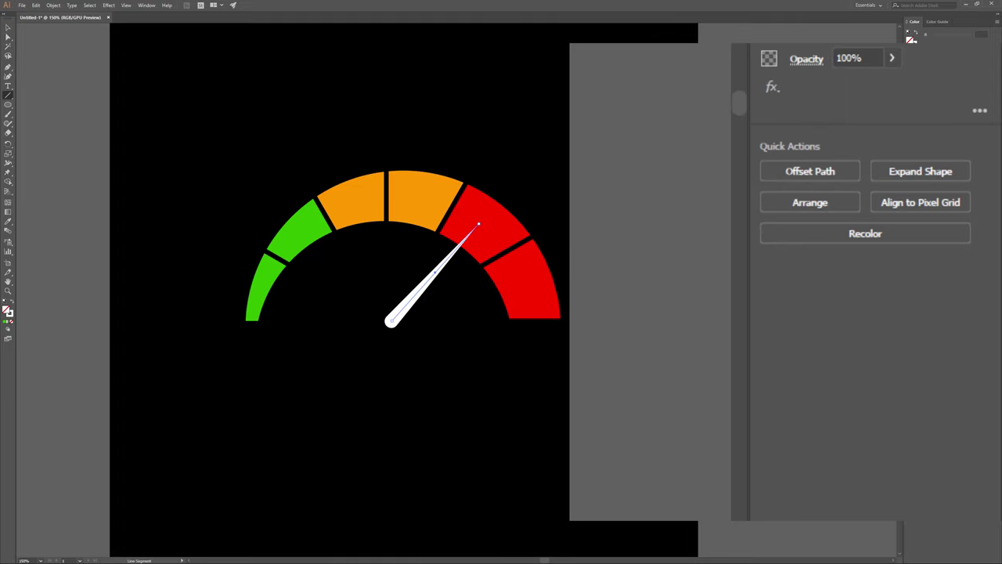
# - Zoom in to about 300%, centre the gauge in the window, and select the needle
pyautogui.click(631, 258)
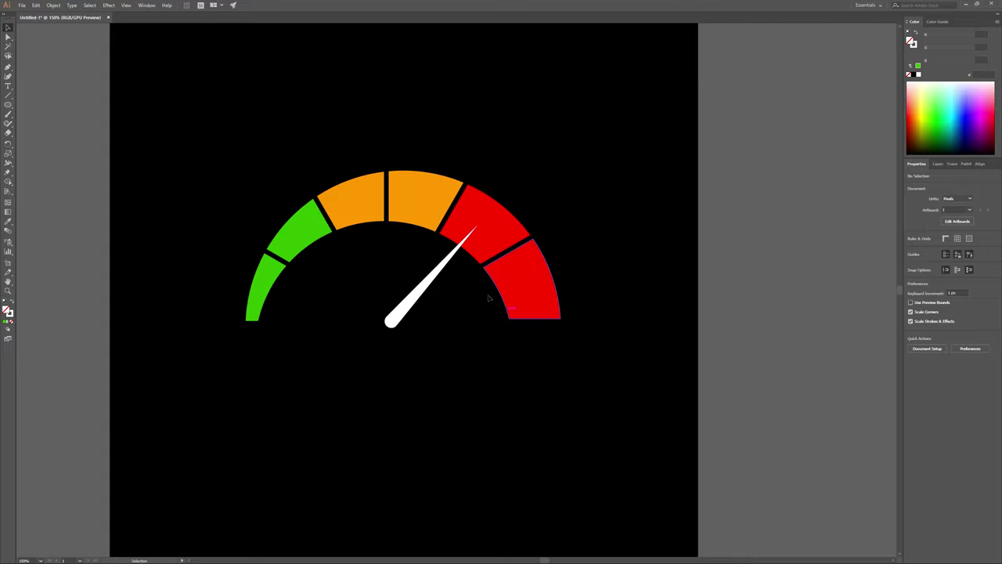
pyautogui.scroll(1, 469, 272)
pyautogui.scroll(1, 469, 272)
pyautogui.moveTo(471, 301); pyautogui.dragTo(565, 328)
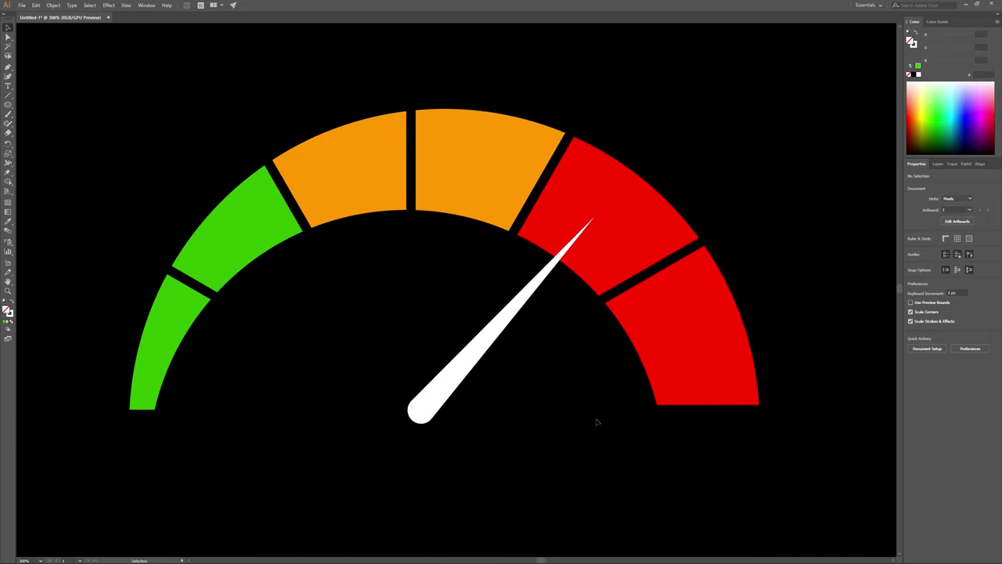
pyautogui.click(473, 360)
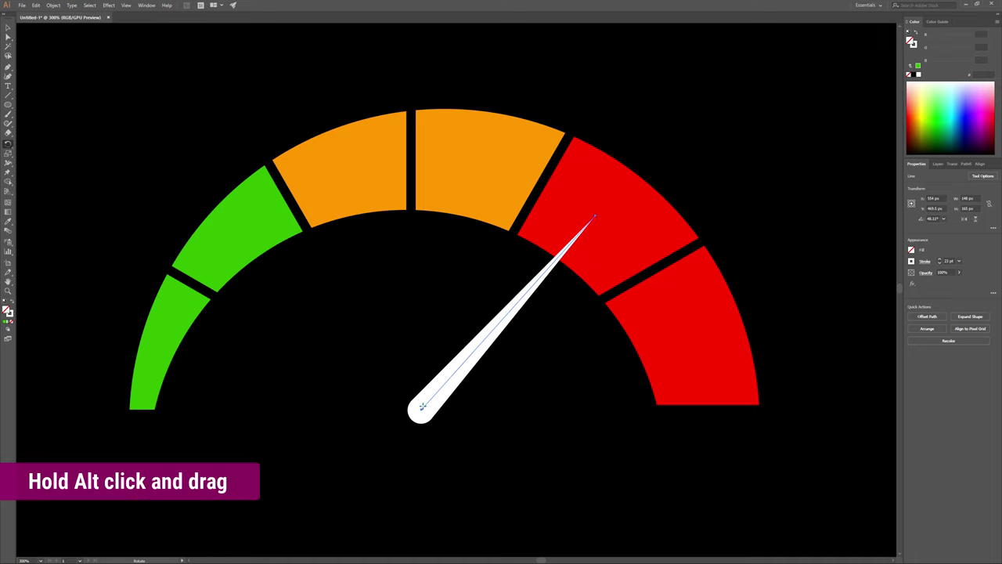
# - Pivot the needle on its base and preview rotations, settling it into the left orange segment
pyautogui.keyDown('alt'); pyautogui.click(420, 408); pyautogui.keyUp('alt')
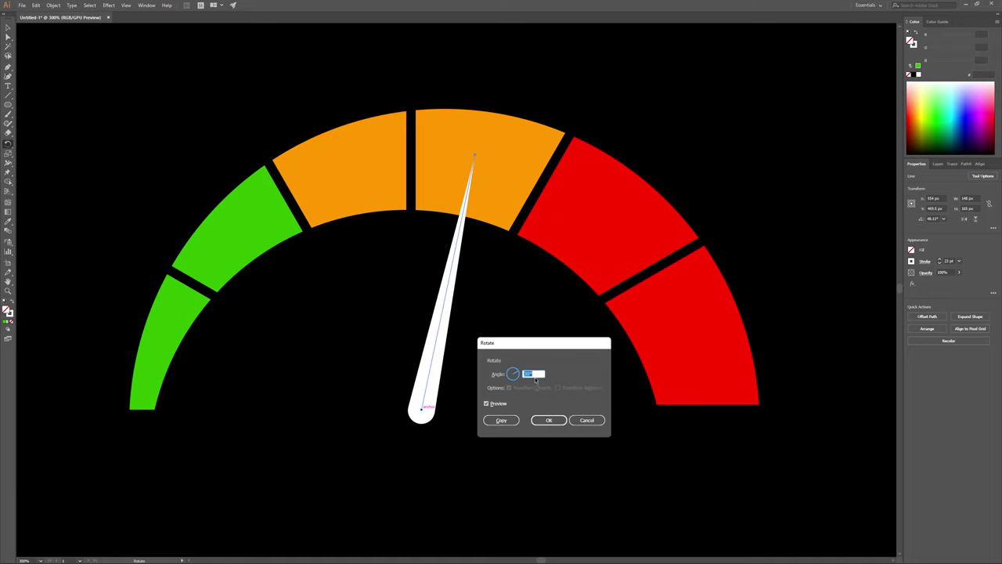
pyautogui.hotkey('shift', 'Up')
pyautogui.hotkey('shift', 'Up')
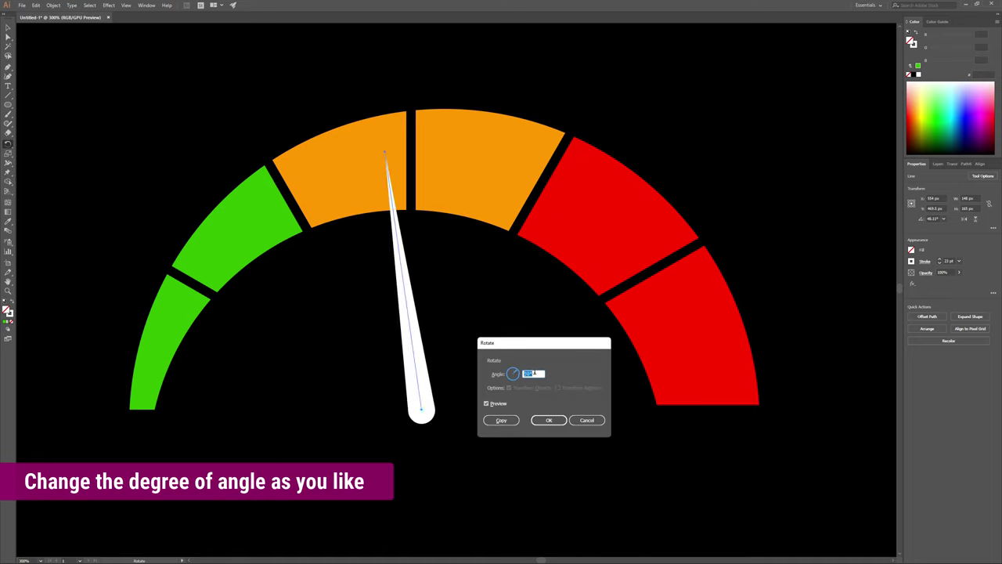
pyautogui.hotkey('shift', 'Up')
pyautogui.hotkey('shift', 'Up')
pyautogui.hotkey('shift', 'Up')
pyautogui.hotkey('shift', 'Up')
pyautogui.hotkey('shift', 'Up')
pyautogui.hotkey('shift', 'Up')
pyautogui.hotkey('shift', 'Up')
pyautogui.hotkey('shift', 'Up')
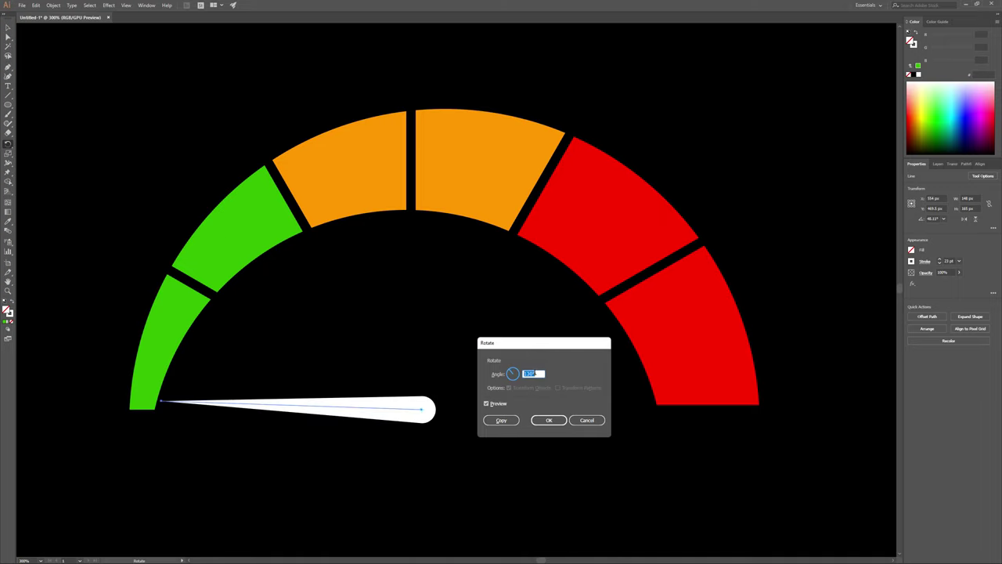
pyautogui.hotkey('shift', 'Down')
pyautogui.hotkey('shift', 'Down')
pyautogui.hotkey('shift', 'Down')
pyautogui.hotkey('shift', 'Down')
pyautogui.hotkey('shift', 'Down')
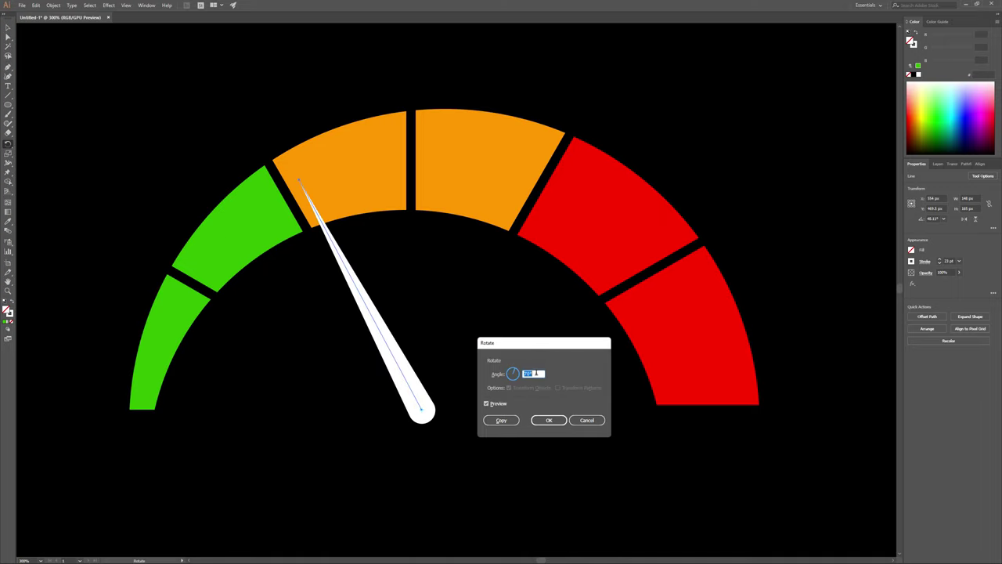
pyautogui.hotkey('shift', 'Down')
pyautogui.hotkey('shift', 'Down')
pyautogui.hotkey('shift', 'Down')
pyautogui.hotkey('shift', 'Down')
pyautogui.hotkey('shift', 'Down')
pyautogui.hotkey('shift', 'Down')
pyautogui.hotkey('shift', 'Down')
pyautogui.hotkey('shift', 'Down')
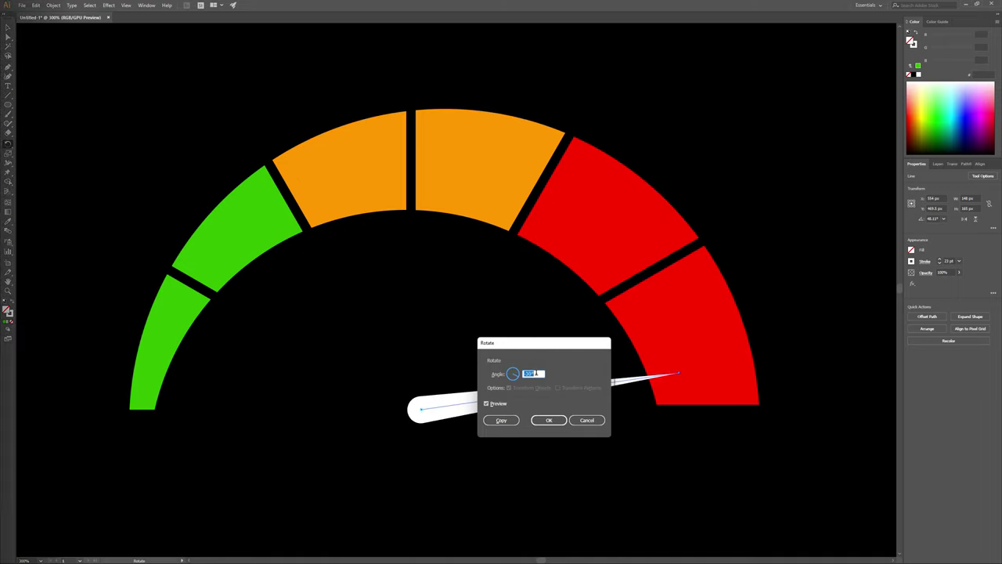